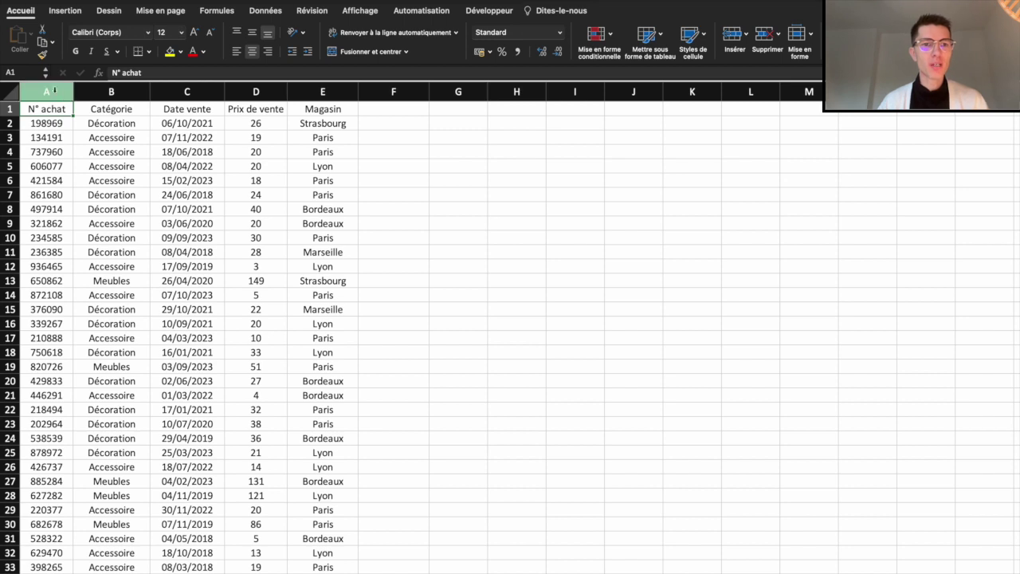
# - Examine the sales data's category, date, price and store columns, and check how far down the rows extend
pyautogui.click(92, 109)
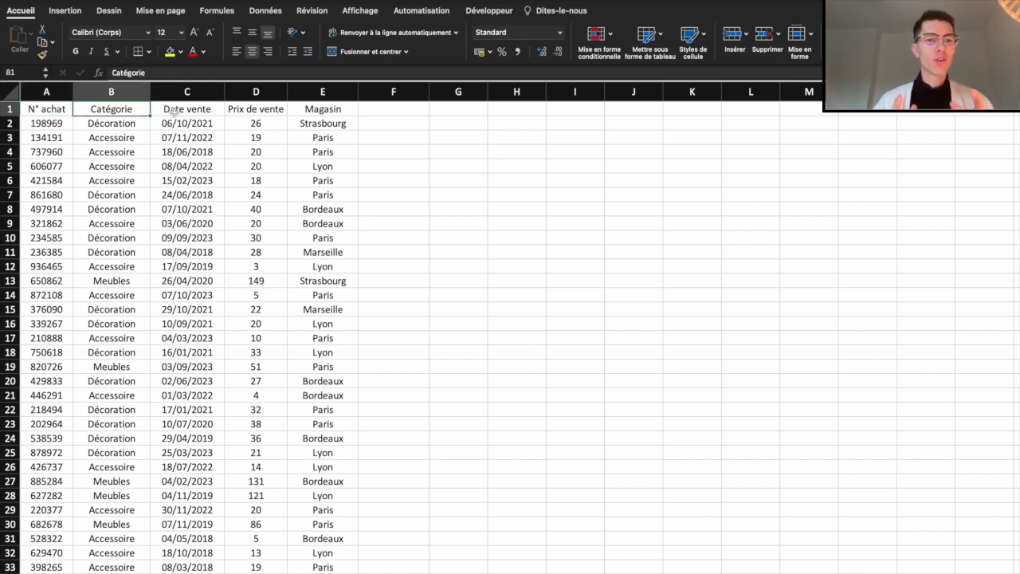
pyautogui.moveTo(134, 137); pyautogui.dragTo(143, 240)
pyautogui.click(142, 281)
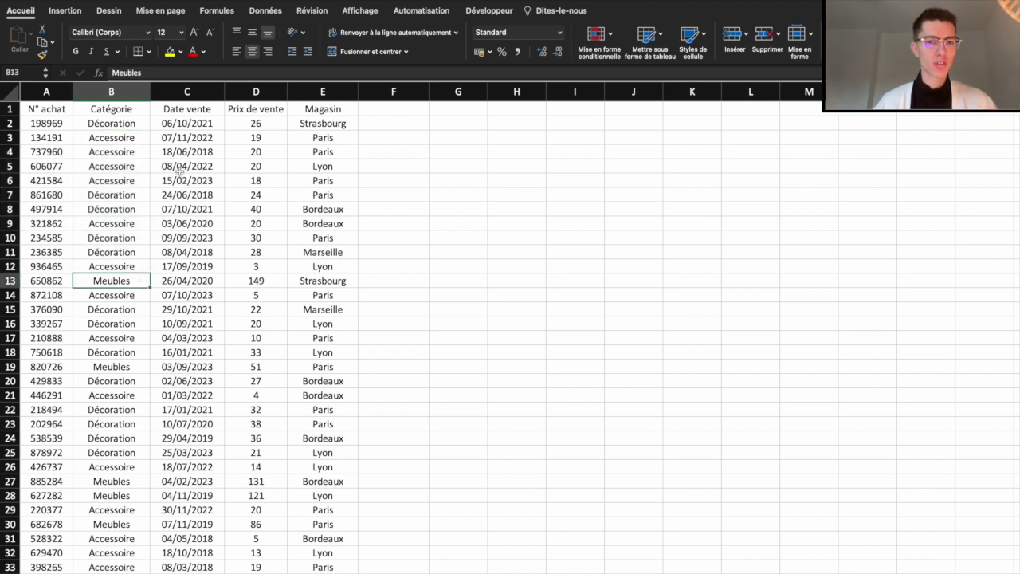
pyautogui.click(205, 107)
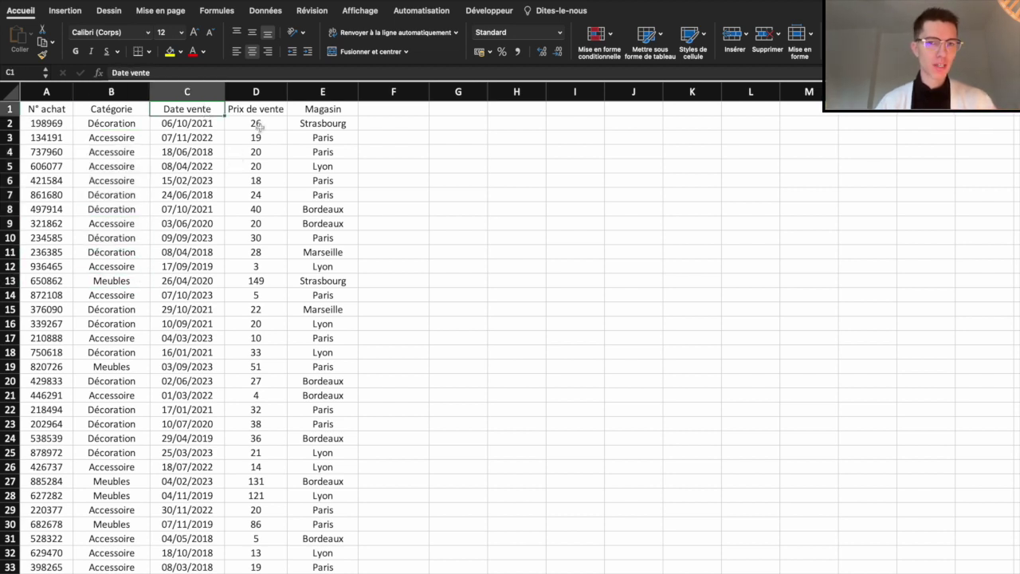
pyautogui.click(259, 126)
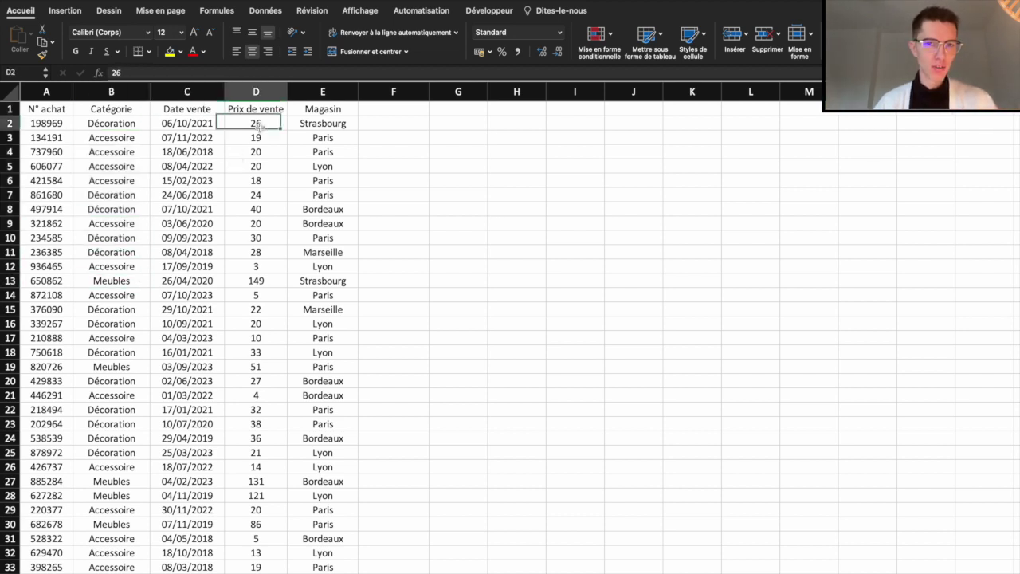
pyautogui.click(308, 166)
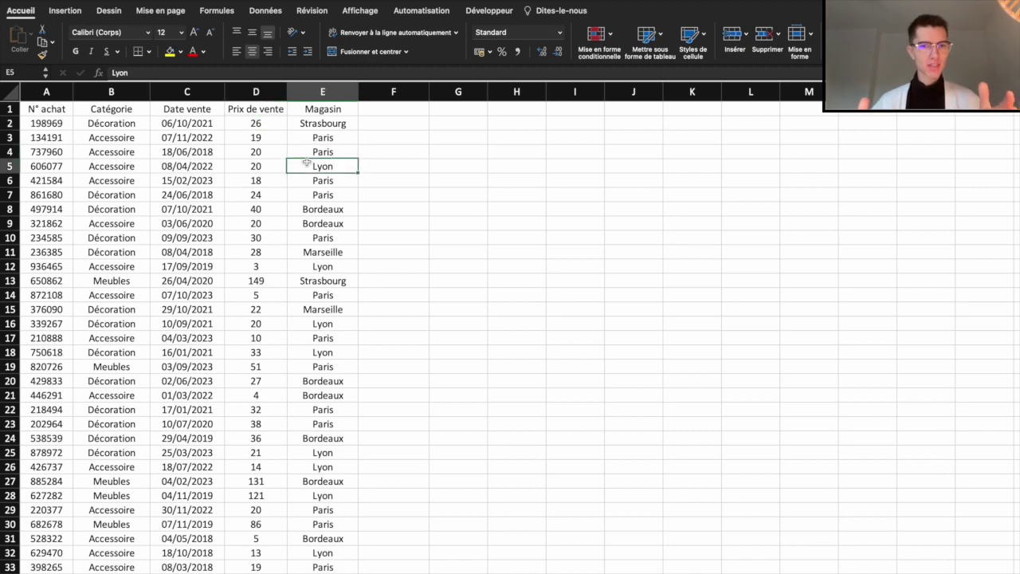
pyautogui.click(258, 309)
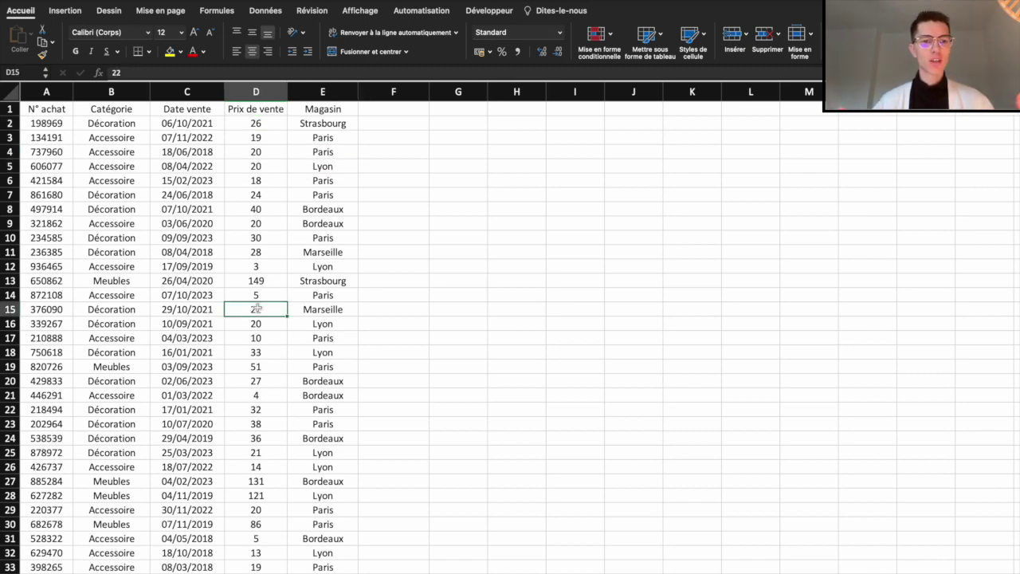
pyautogui.hotkey('ctrl', 'Down')
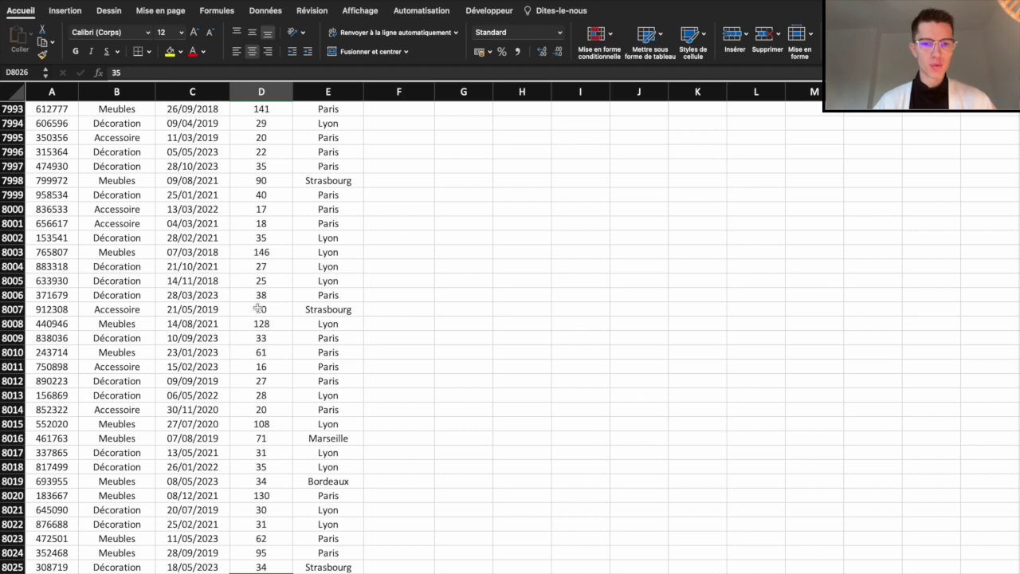
pyautogui.hotkey('ctrl', 'Up')
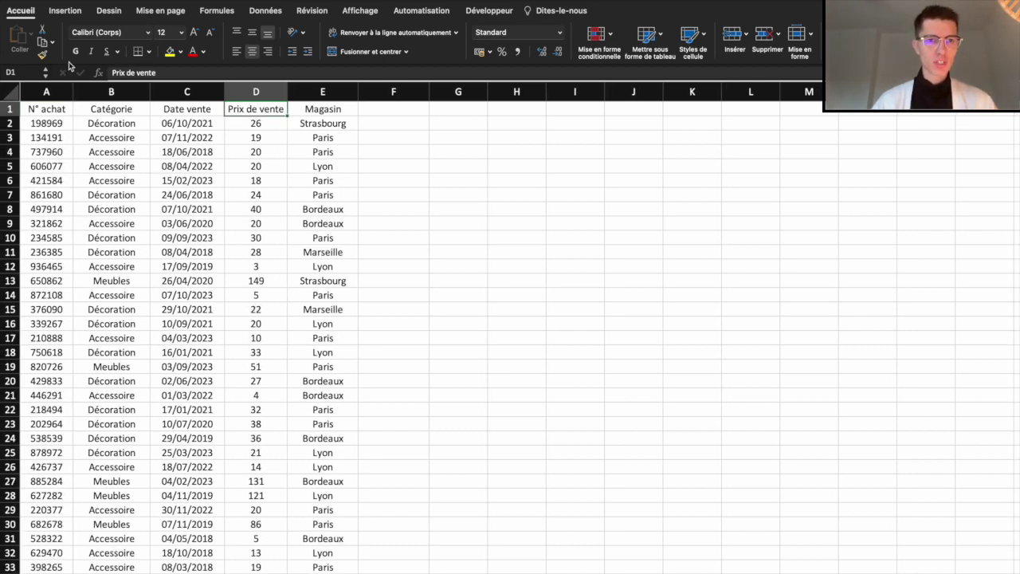
# - Convert the range A1:E8026 into a table with headers and apply the style with a black header row
pyautogui.click(82, 12)
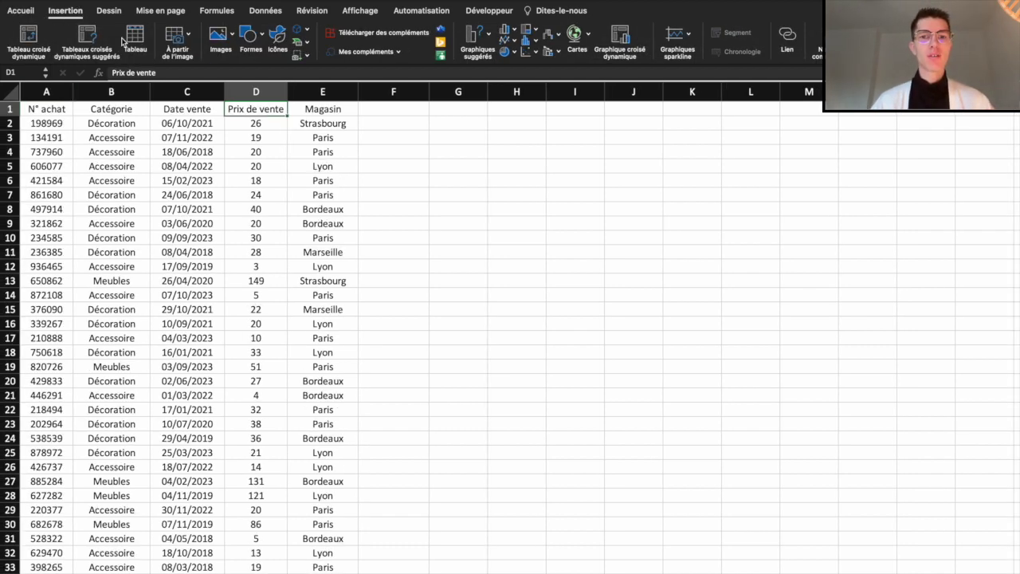
pyautogui.click(135, 36)
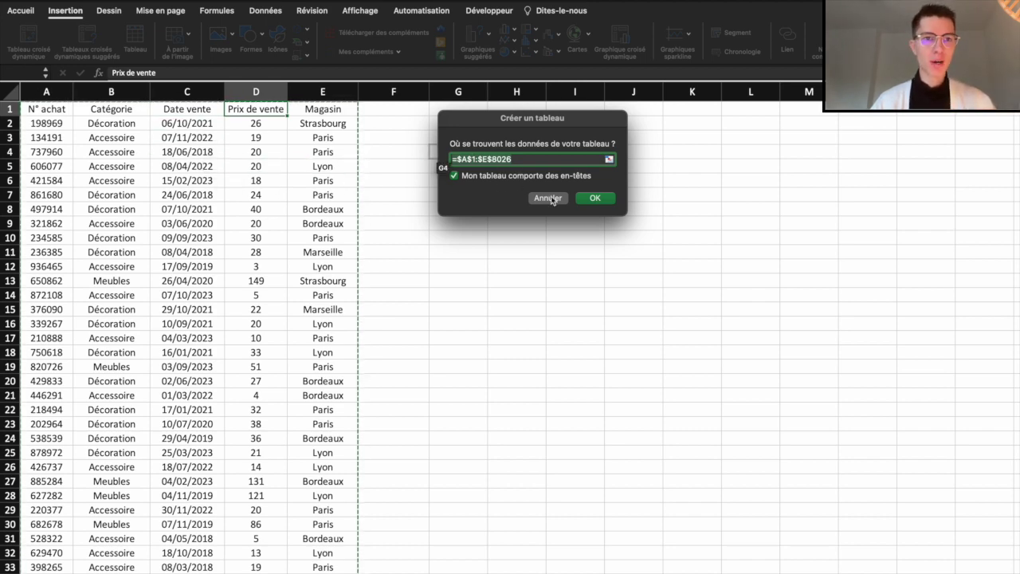
pyautogui.click(586, 200)
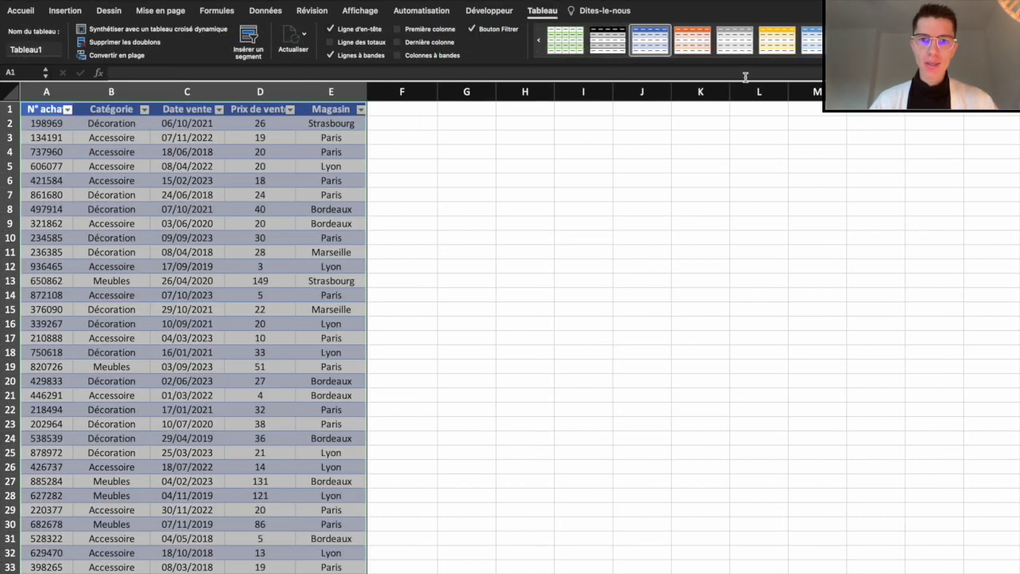
pyautogui.click(693, 61)
pyautogui.click(604, 150)
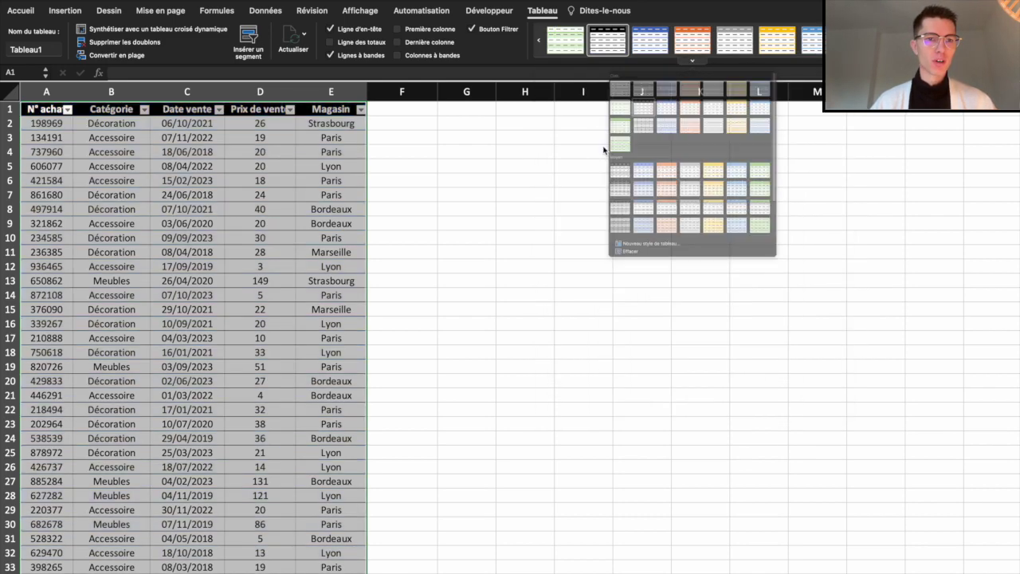
pyautogui.click(270, 209)
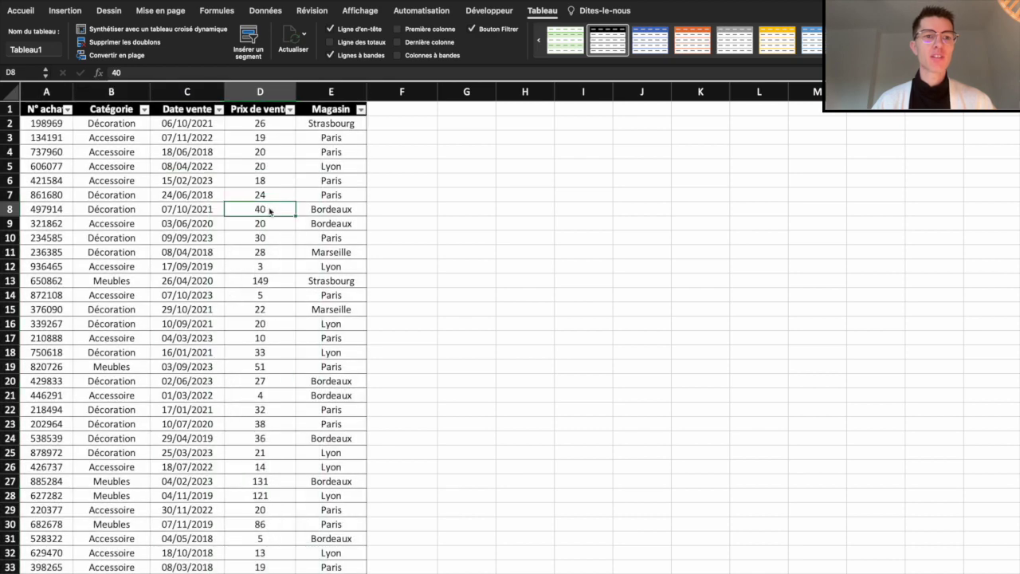
pyautogui.click(57, 9)
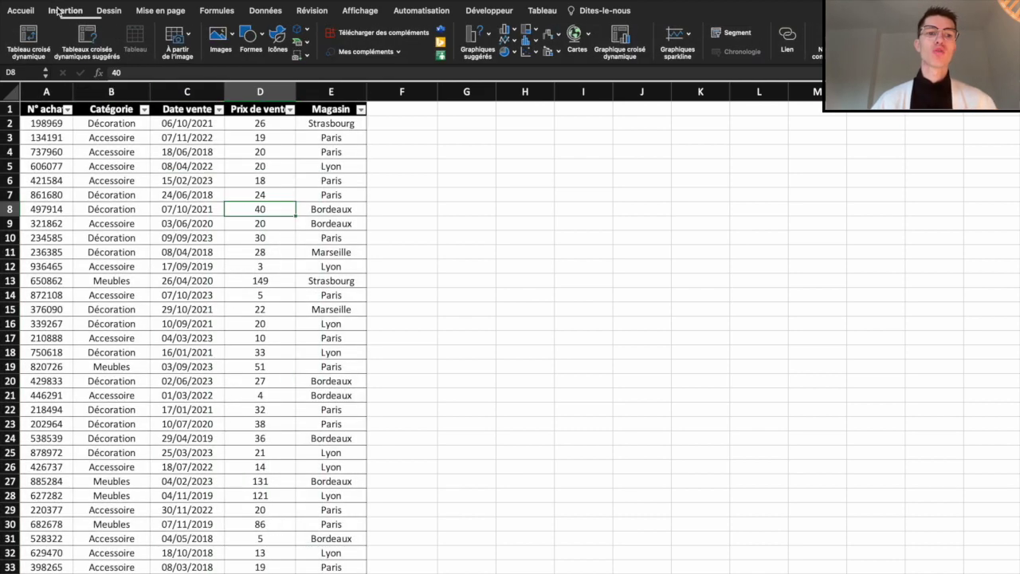
pyautogui.click(29, 36)
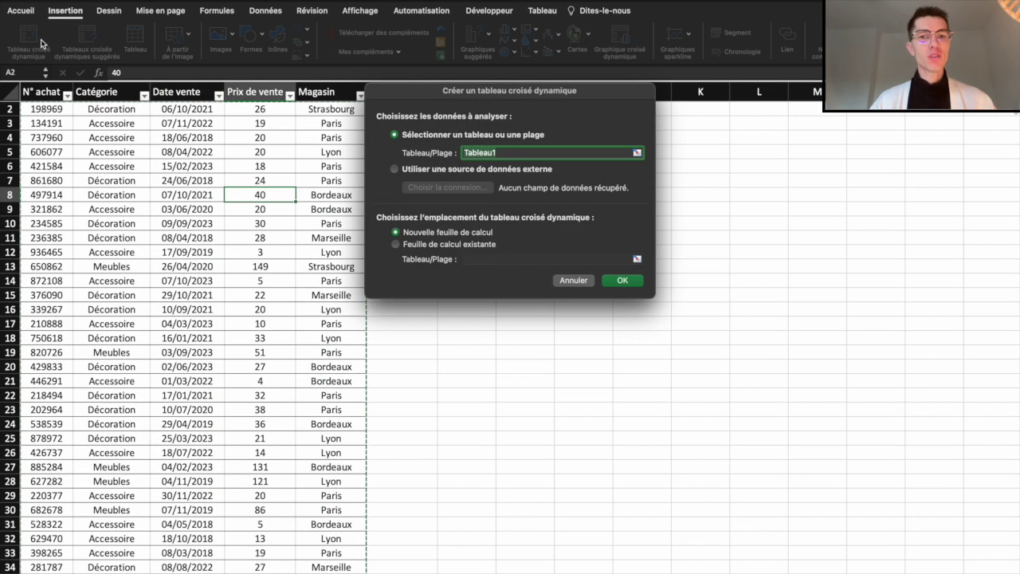
pyautogui.press('Escape')
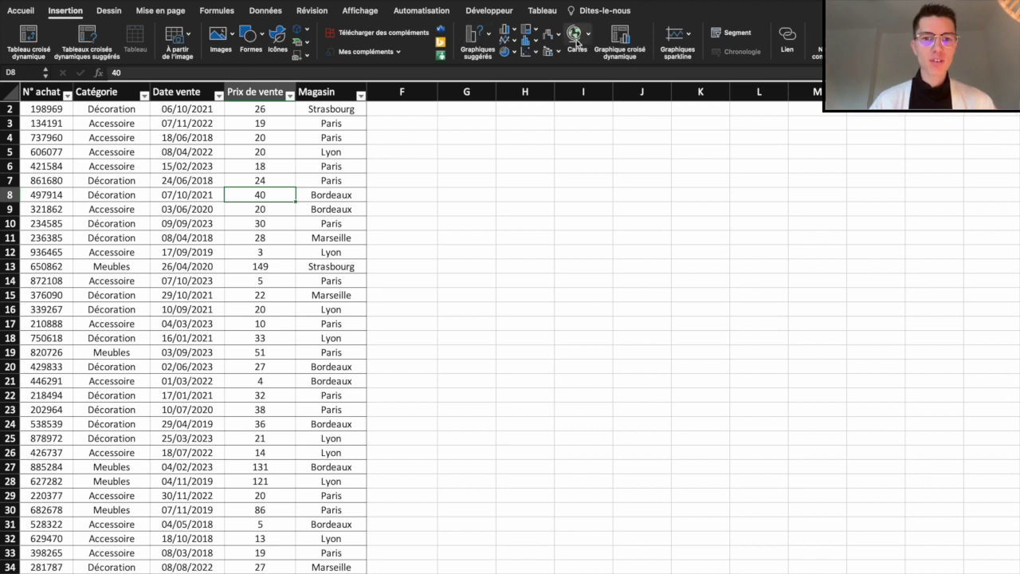
# - Insert a pivot chart from Tableau1 on a new worksheet, using the sale date grouped by Années alone as the category axis
pyautogui.click(620, 39)
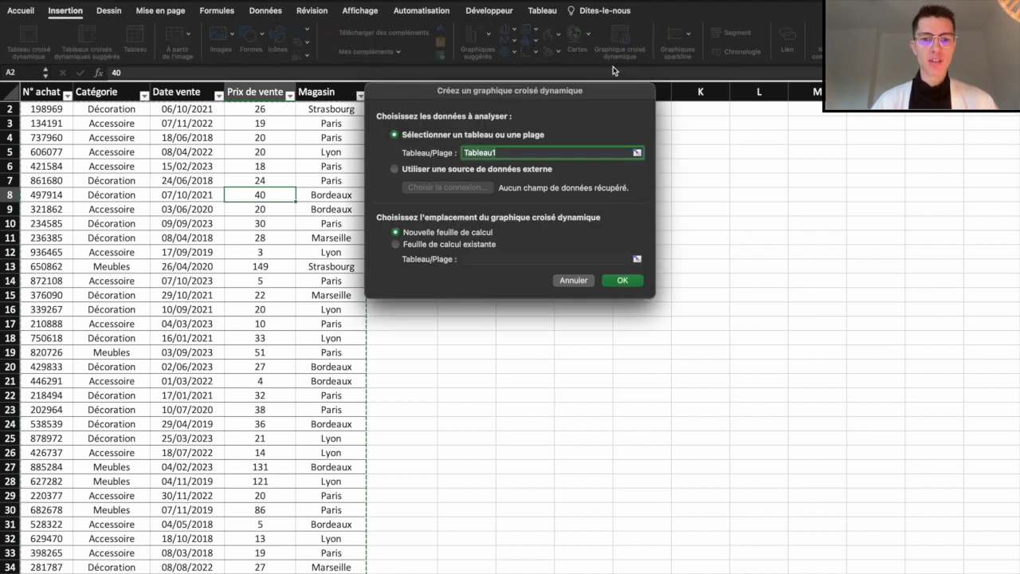
pyautogui.click(621, 280)
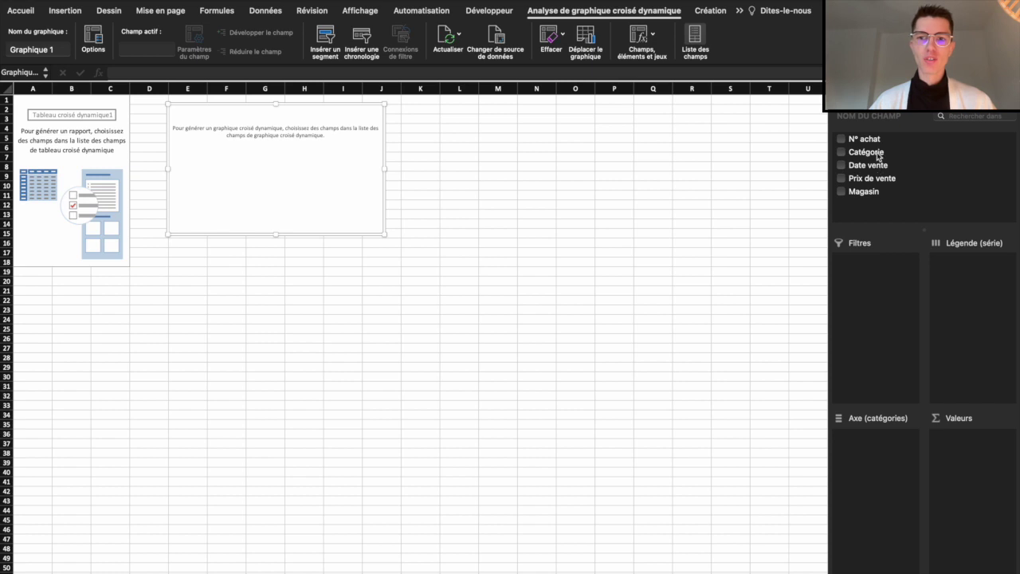
pyautogui.moveTo(877, 168); pyautogui.dragTo(746, 469)
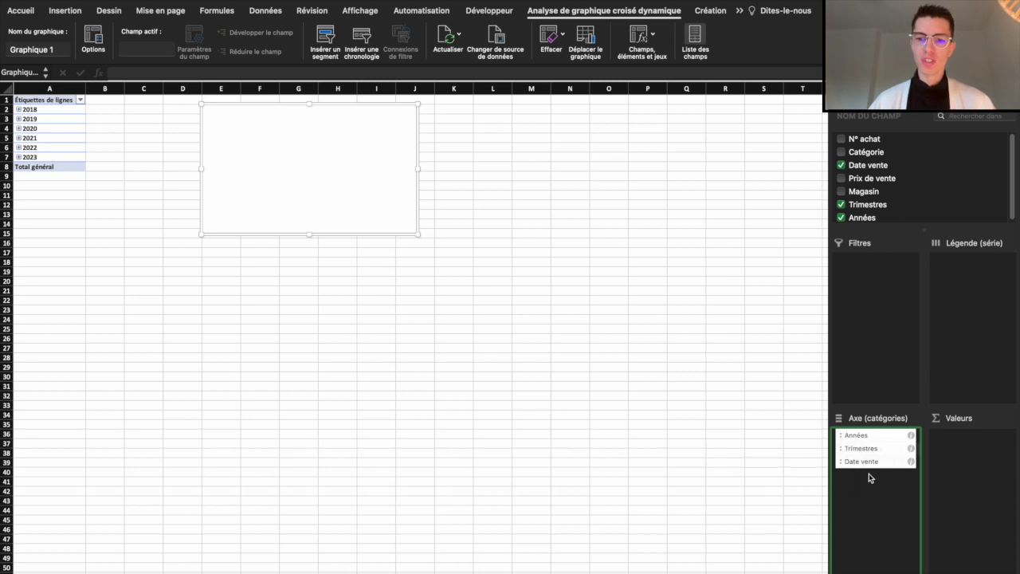
pyautogui.moveTo(876, 449); pyautogui.dragTo(741, 446)
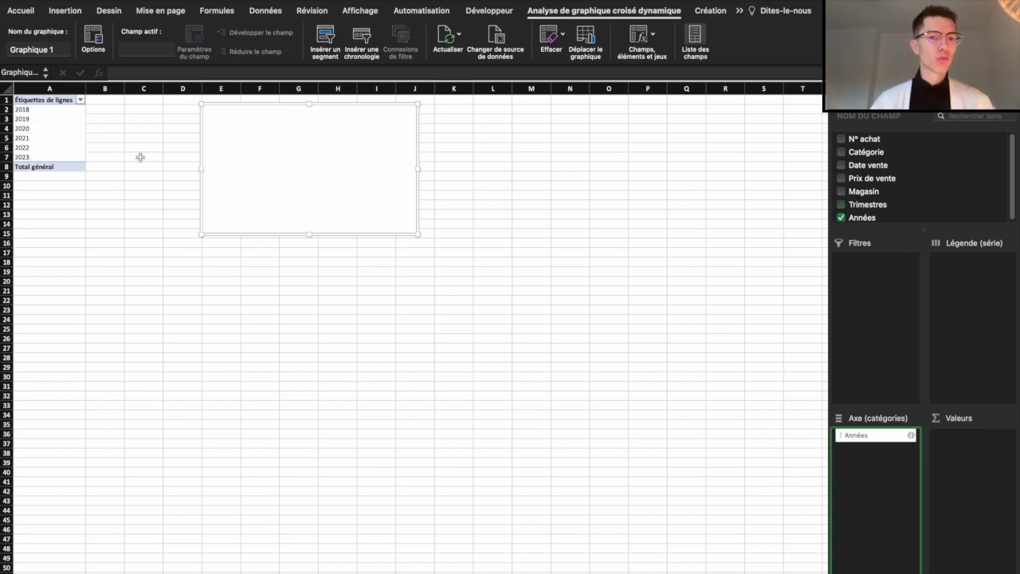
# - Add Prix de vente as a sum to the pivot chart's values
pyautogui.press('XF86AudioMute')
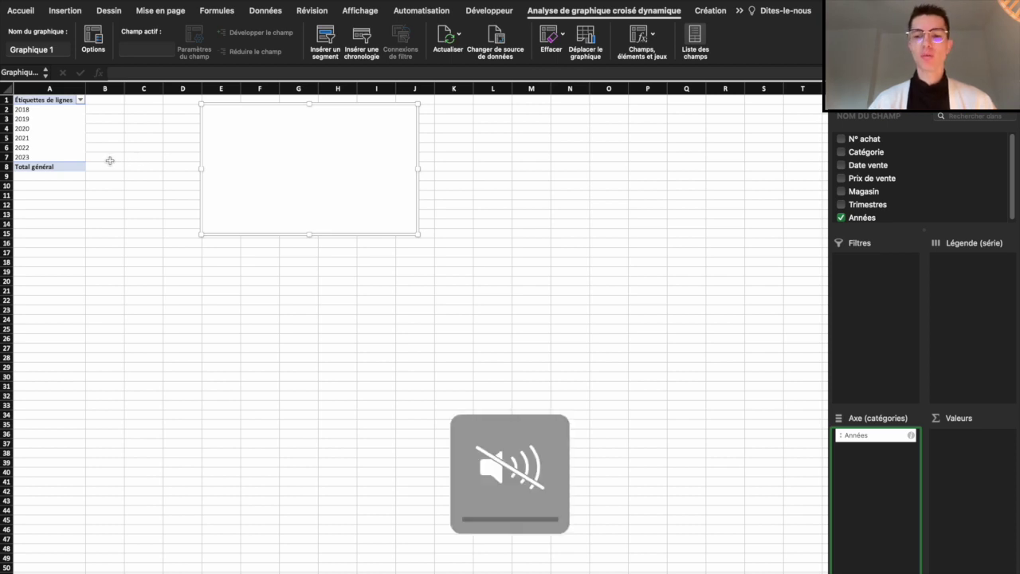
pyautogui.click(105, 157)
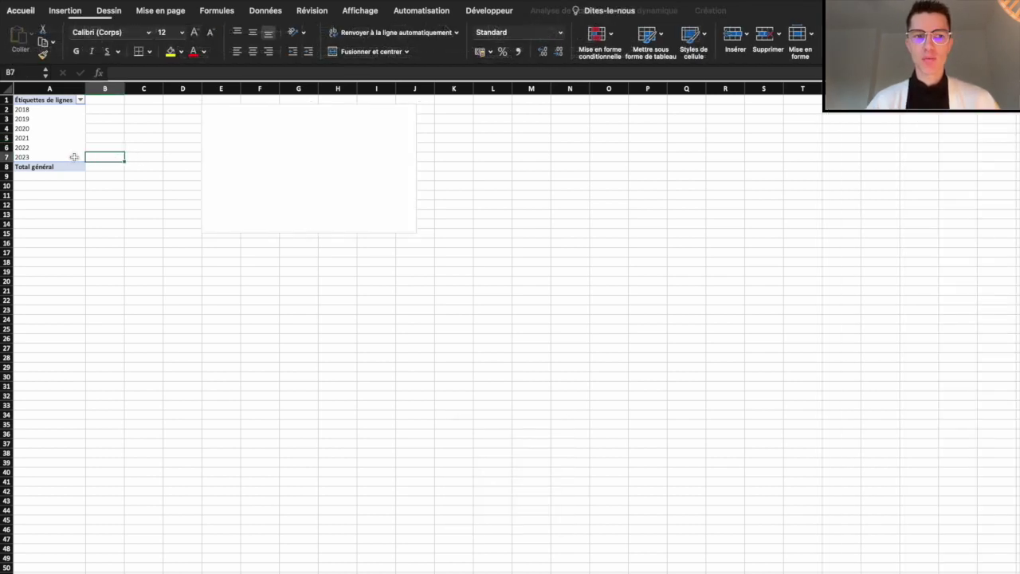
pyautogui.scroll(5, 74, 157)
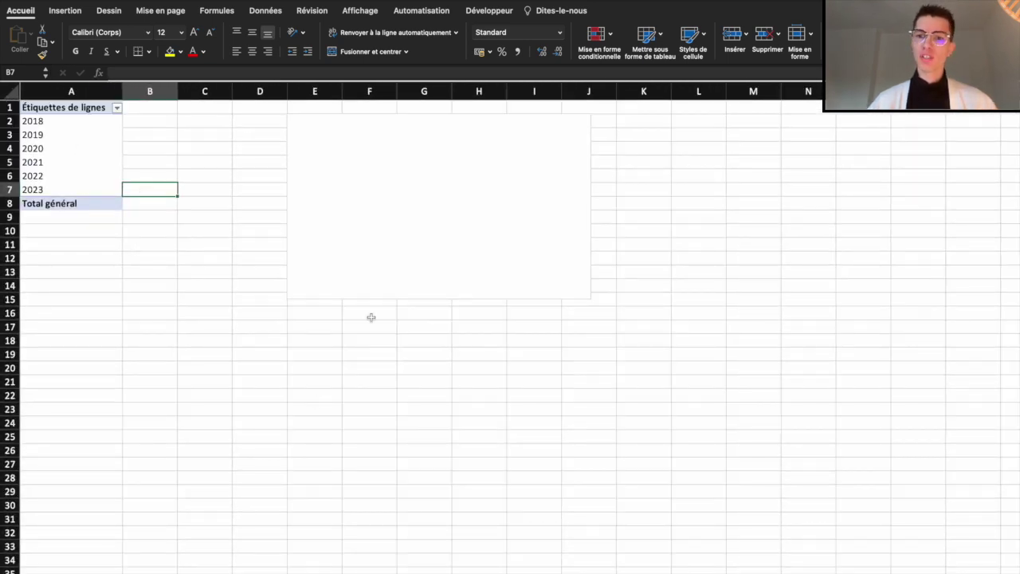
pyautogui.click(358, 269)
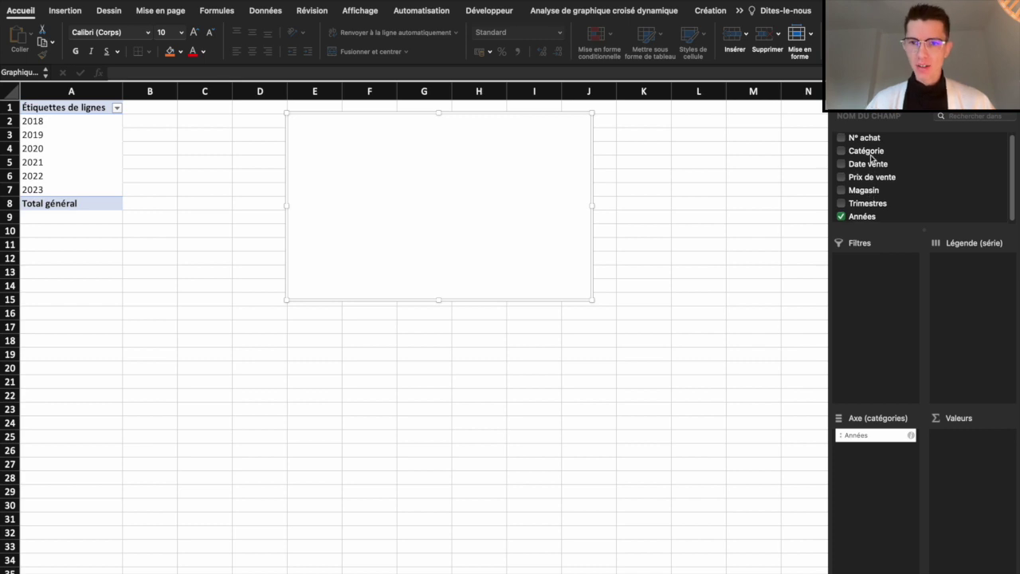
pyautogui.moveTo(874, 179)
pyautogui.mouseDown()
pyautogui.moveTo(954, 374)
pyautogui.moveTo(979, 475)
pyautogui.mouseUp()
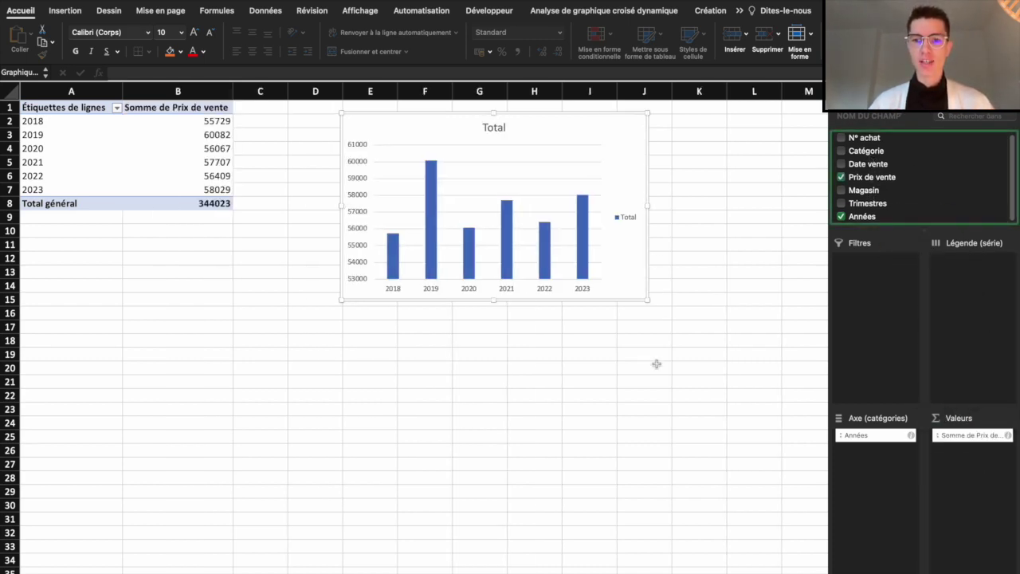
# - Delete the chart's legend and change its title to "Ventes par année"
pyautogui.click(495, 126)
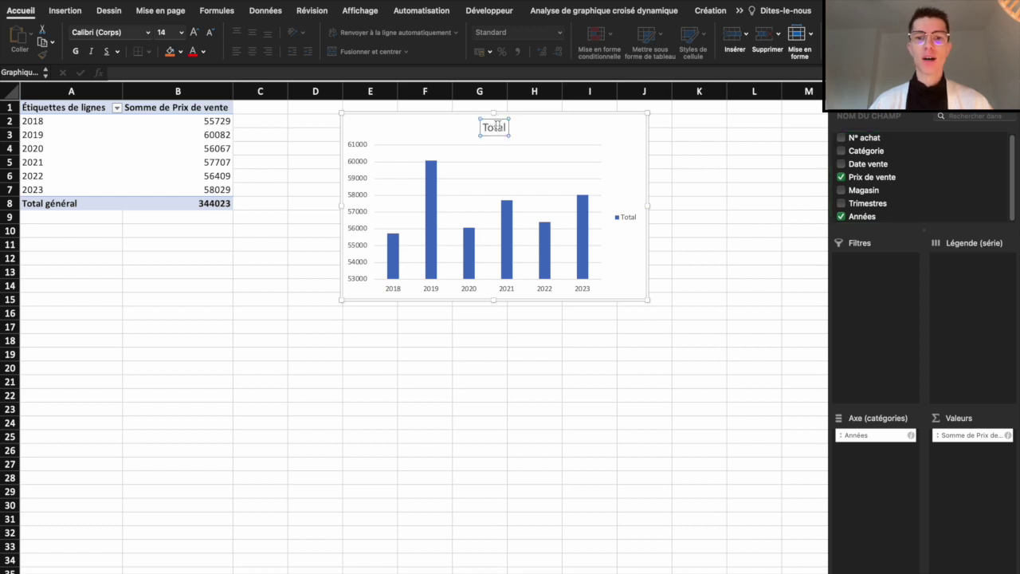
pyautogui.click(633, 218)
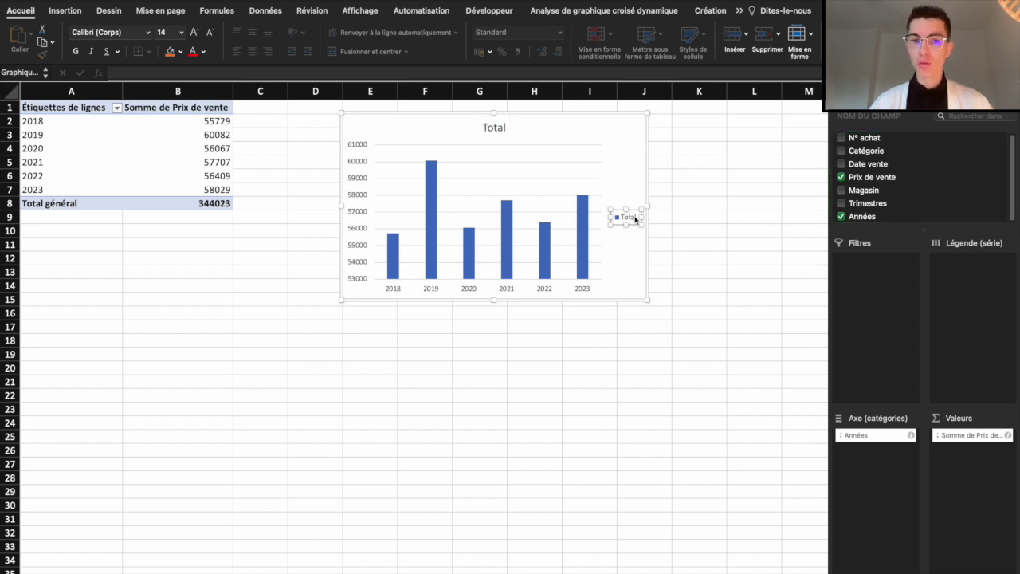
pyautogui.press('Delete')
pyautogui.click(494, 127)
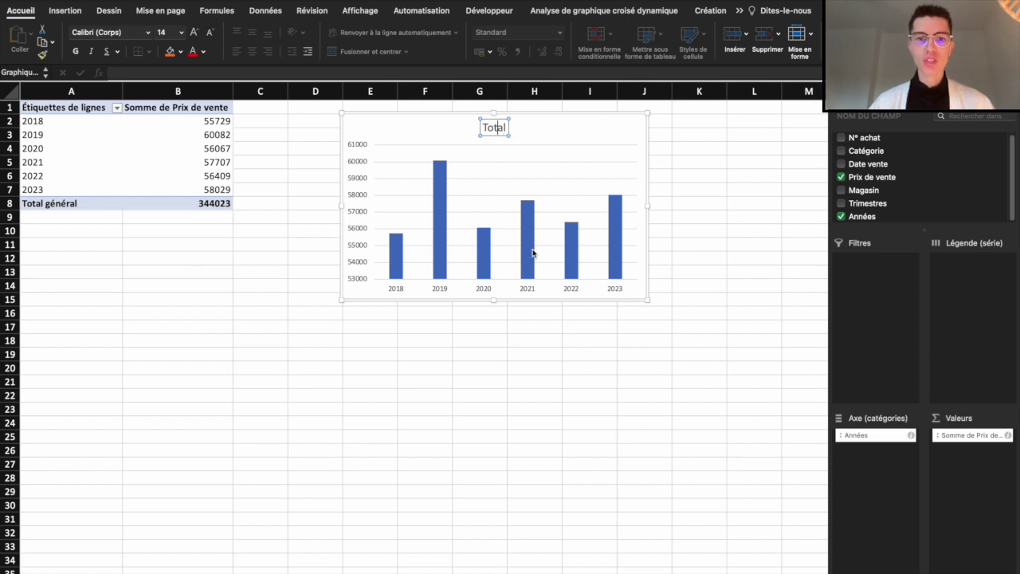
pyautogui.doubleClick(500, 129)
pyautogui.write('V')
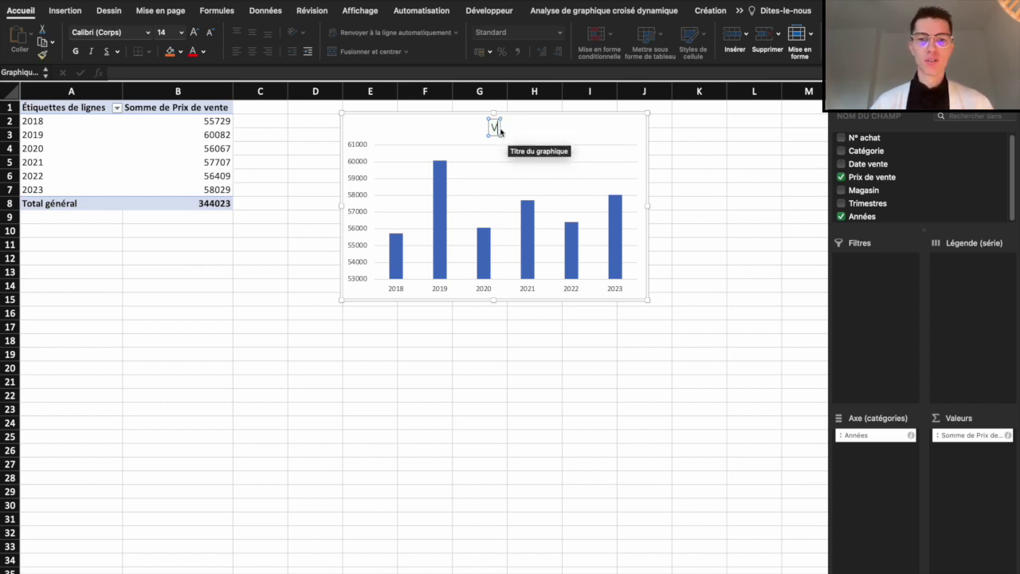
pyautogui.write('entes par année')
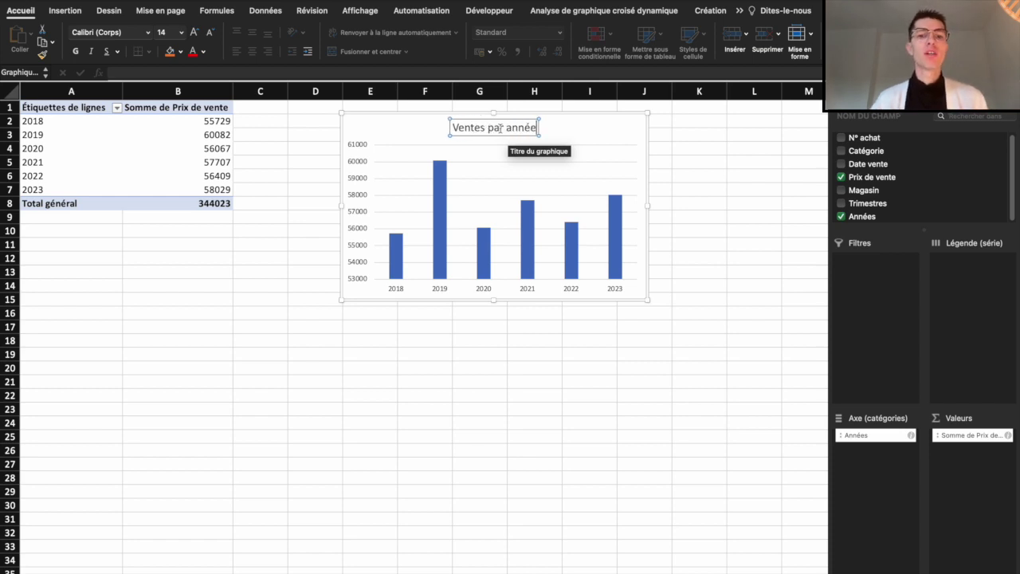
# - Remove the chart's vertical axis and gridlines, and add data labels to the yearly bars
pyautogui.click(358, 182)
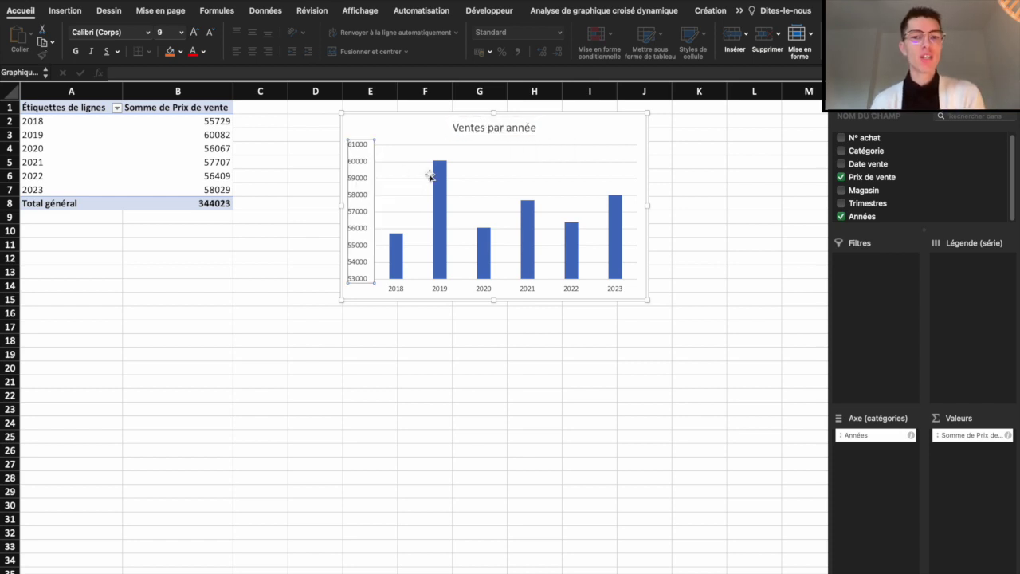
pyautogui.press('Delete')
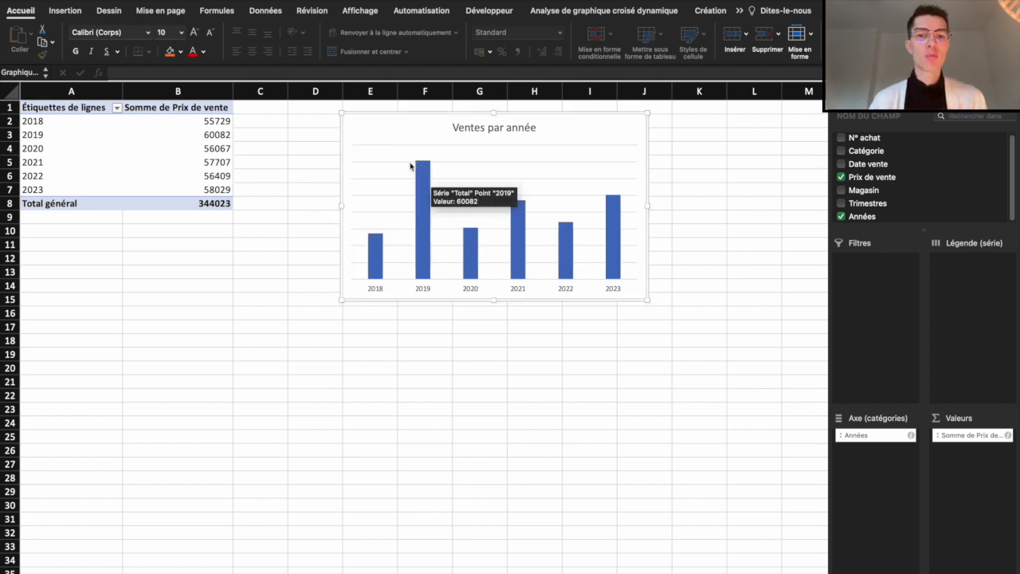
pyautogui.rightClick(429, 167)
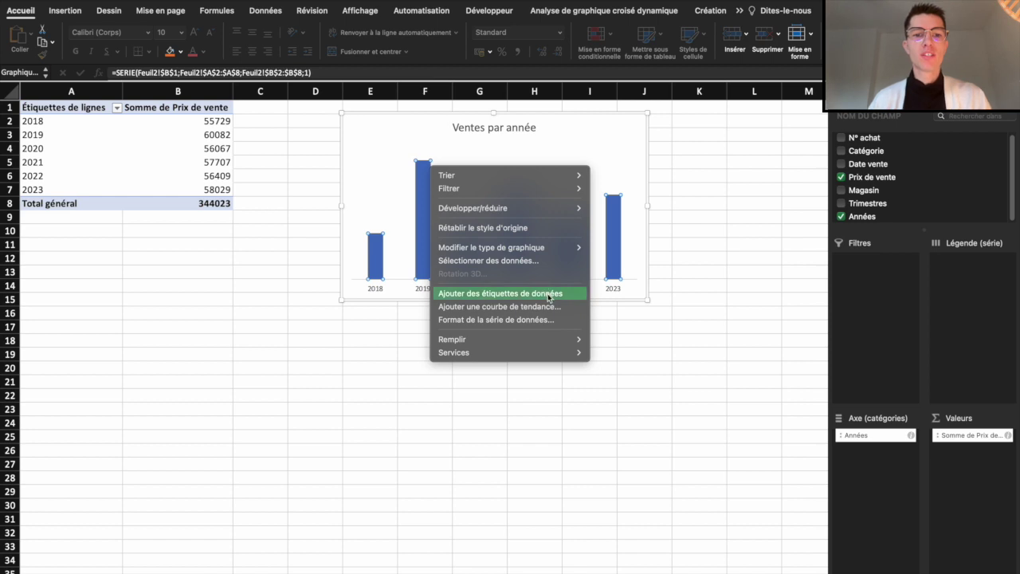
pyautogui.click(500, 293)
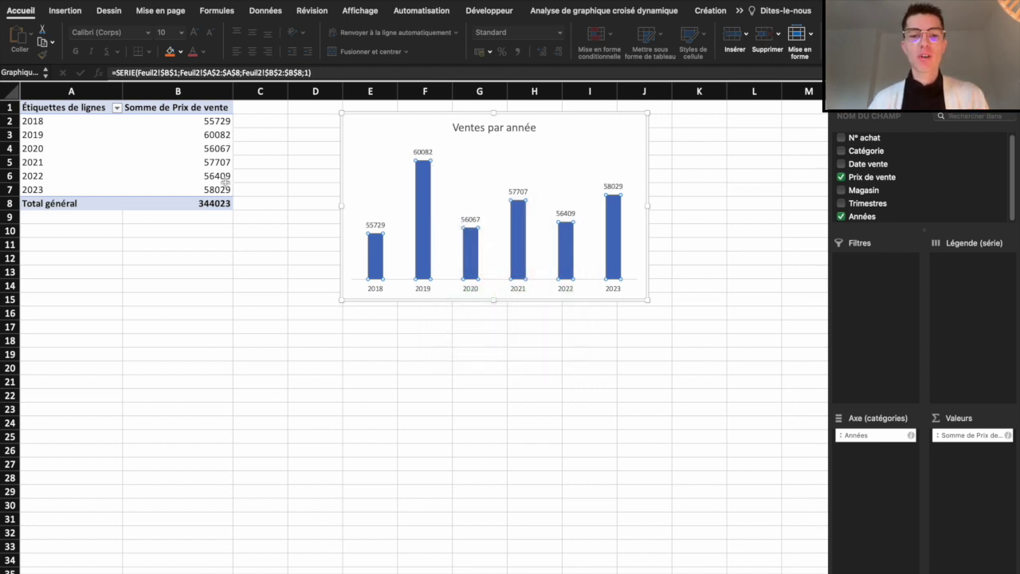
# - Format the Somme de Prix de vente field of the yearly pivot table as Monétaire with no decimals
pyautogui.click(212, 159)
pyautogui.rightClick(206, 159)
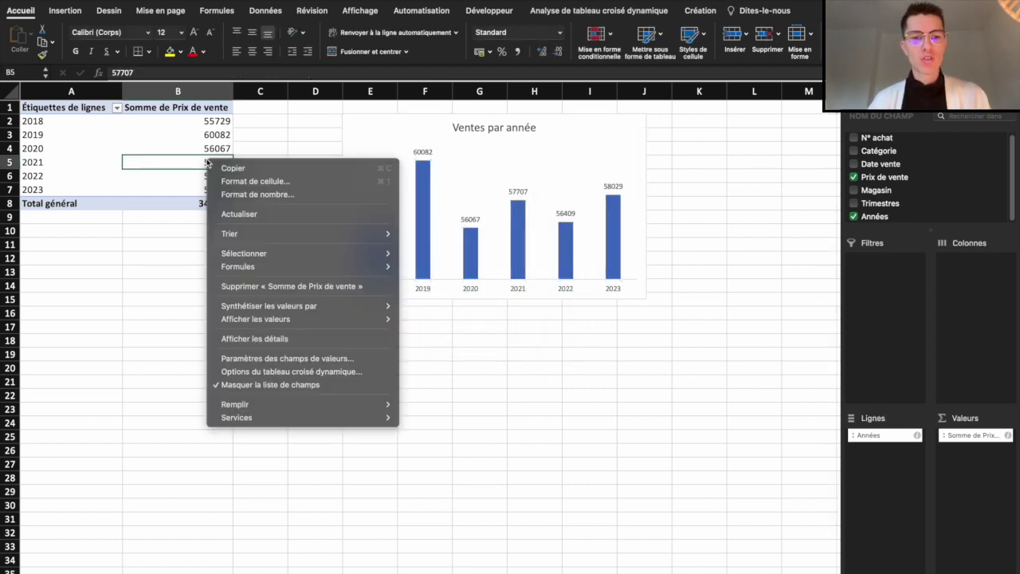
pyautogui.click(314, 359)
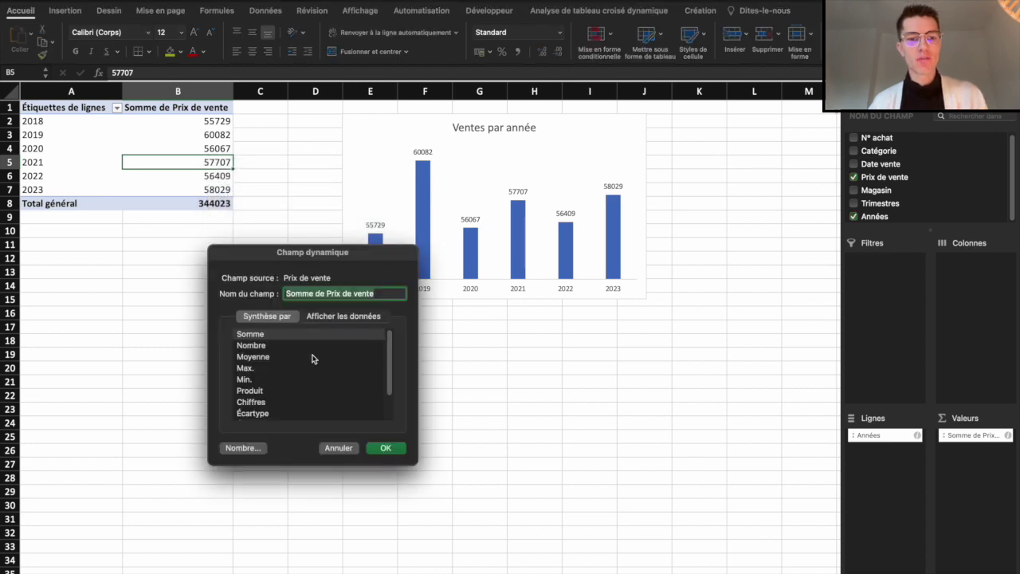
pyautogui.click(245, 448)
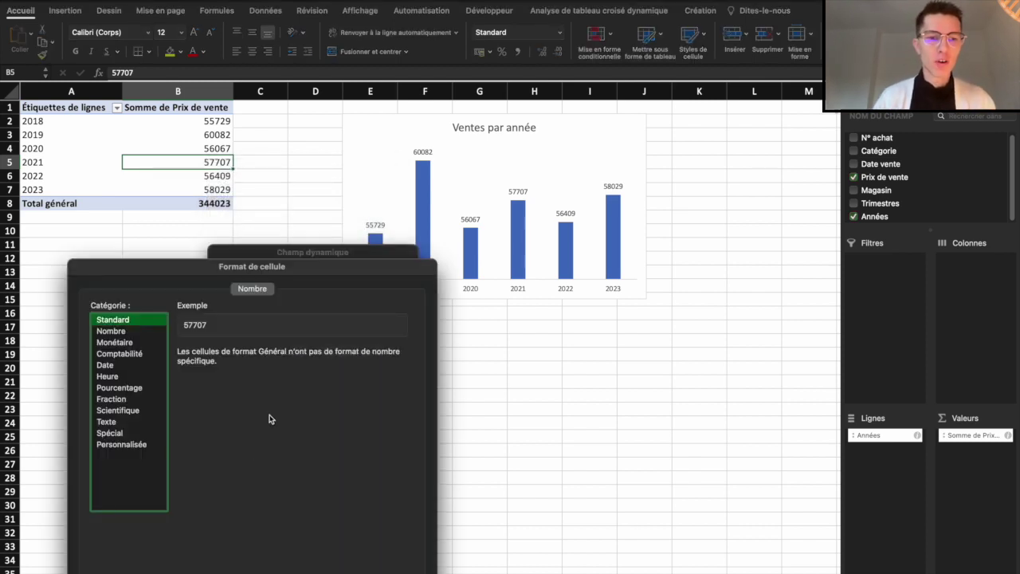
pyautogui.click(145, 345)
pyautogui.doubleClick(271, 351)
pyautogui.press('BackSpace')
pyautogui.press('Return')
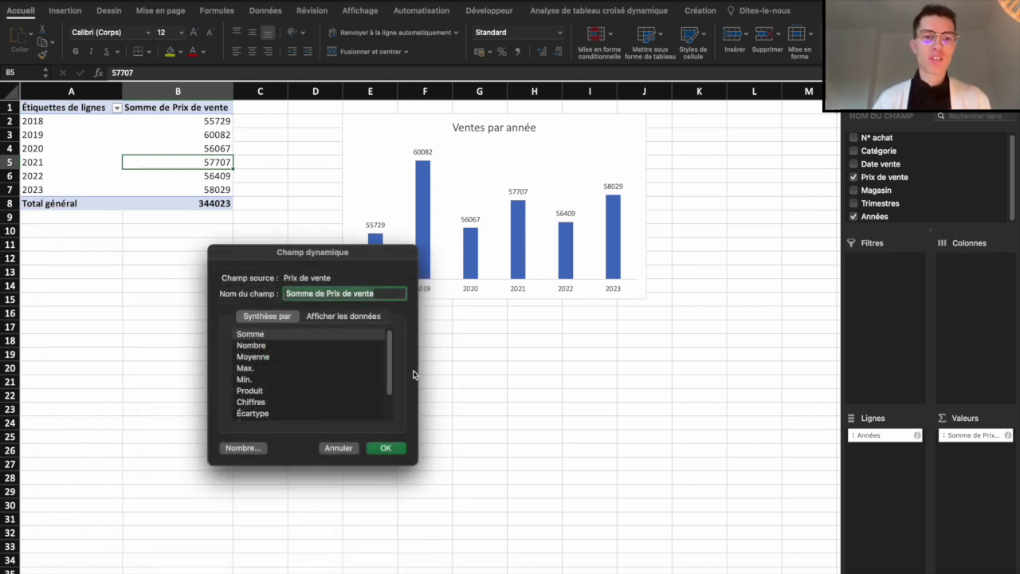
pyautogui.click(386, 449)
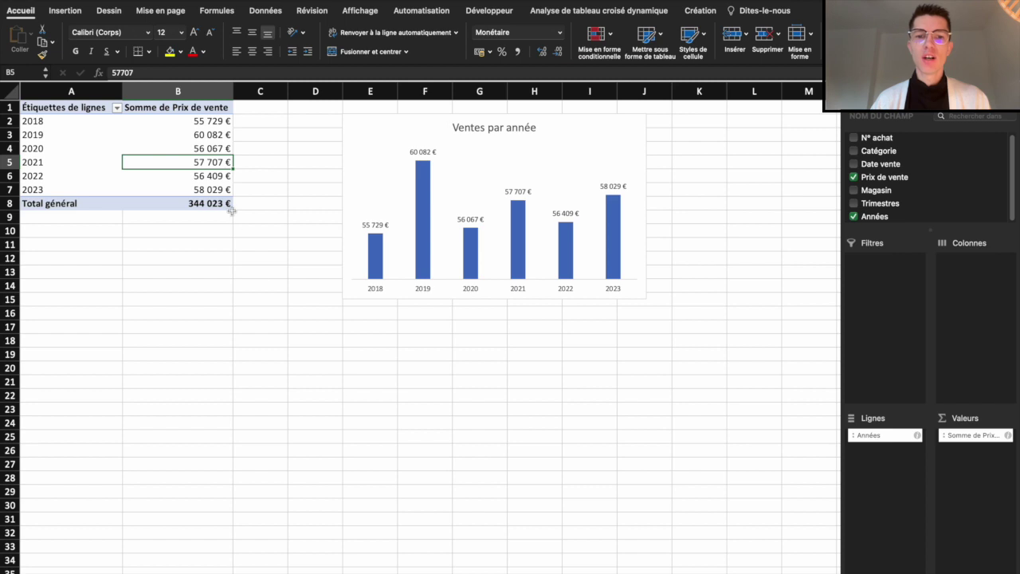
# - Enlarge the yearly chart to start in column D and end in row 17, and make its year labels bold and larger
pyautogui.click(403, 297)
pyautogui.moveTo(343, 300); pyautogui.dragTo(310, 325)
pyautogui.click(344, 306)
pyautogui.click(77, 52)
pyautogui.click(195, 32)
pyautogui.click(195, 32)
pyautogui.click(194, 32)
pyautogui.click(194, 32)
# - Set the font size of the yearly chart's data labels to 10,5
pyautogui.click(391, 154)
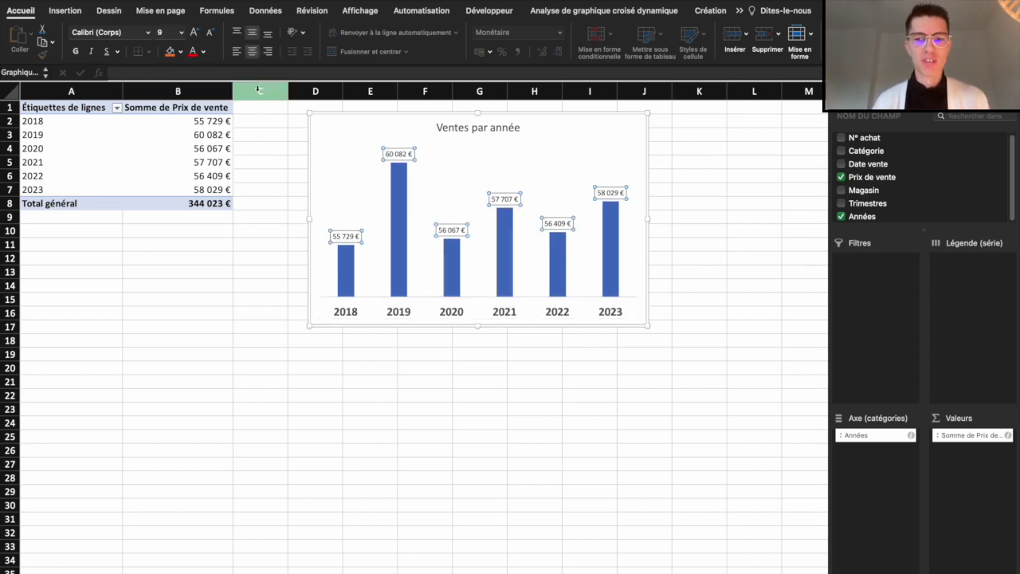
pyautogui.click(196, 34)
pyautogui.click(196, 34)
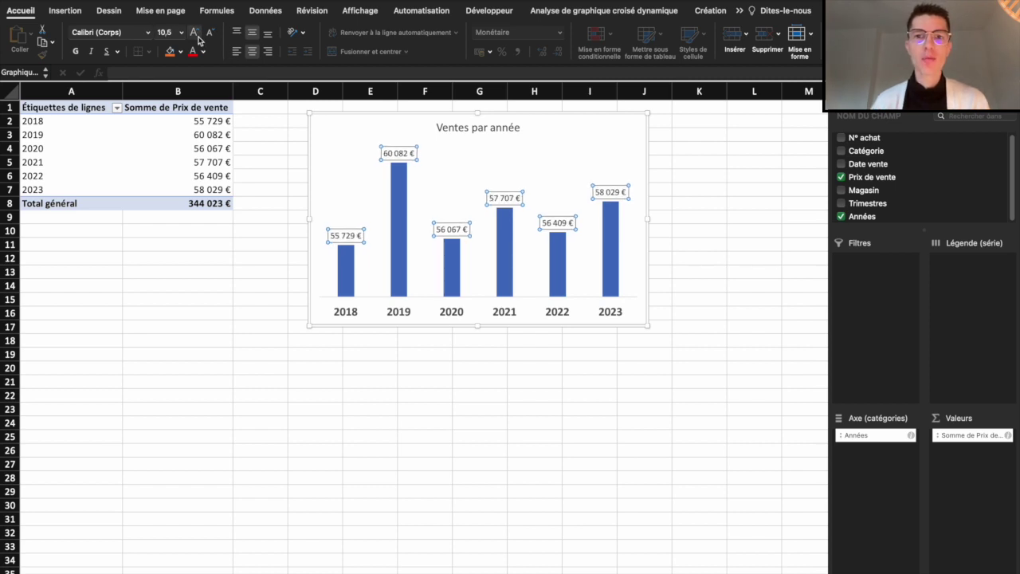
# - Look through the available chart styles for the yearly pivot chart
pyautogui.click(720, 11)
pyautogui.click(649, 41)
pyautogui.click(403, 61)
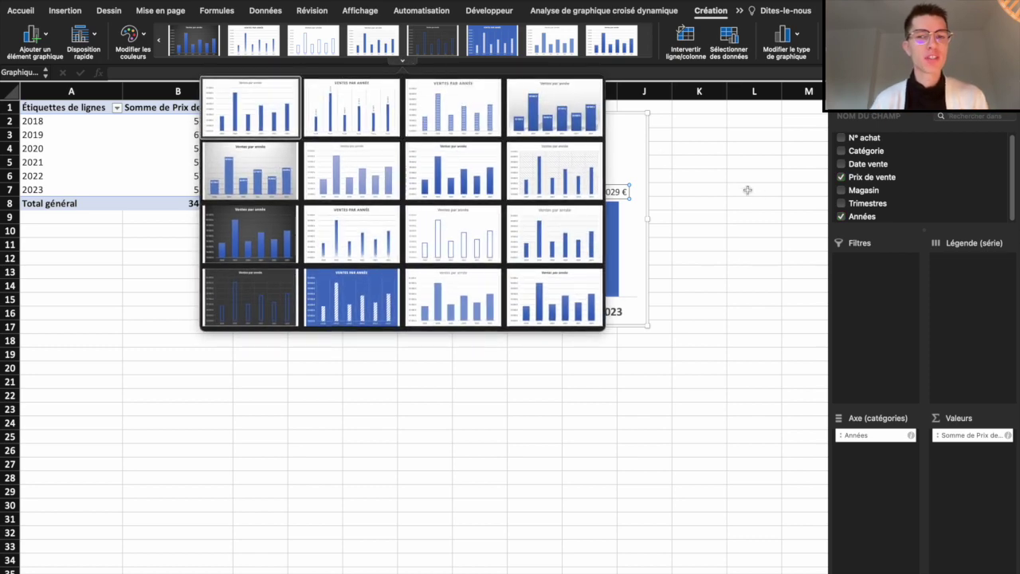
pyautogui.click(706, 205)
pyautogui.click(666, 229)
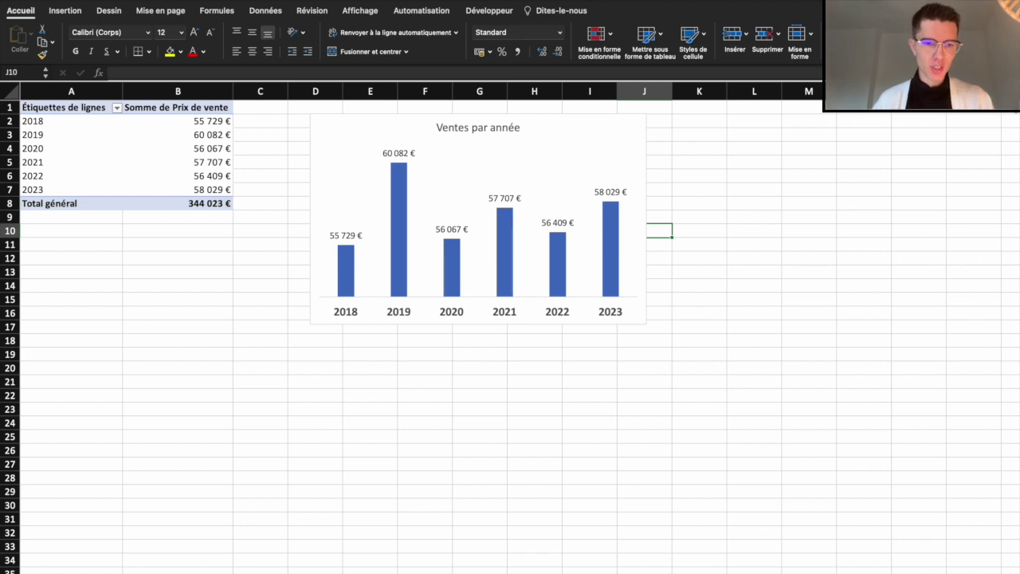
# - Rename the worksheet that holds the yearly pivot chart
pyautogui.rightClick(112, 570)
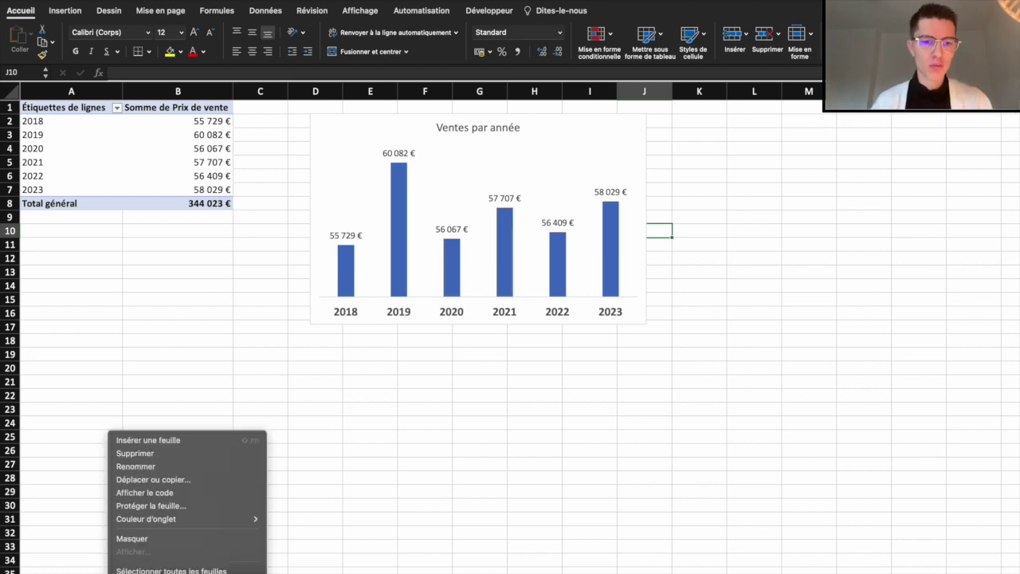
pyautogui.click(144, 473)
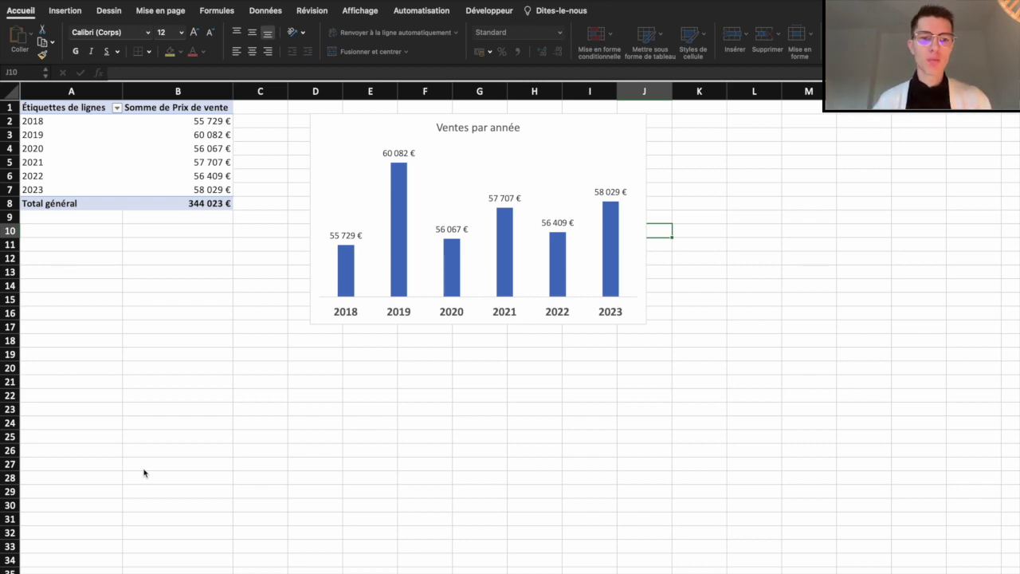
pyautogui.press('Return')
# - Insert a second pivot chart from Tableau1 of the sales data sheet on a new worksheet
pyautogui.click(169, 570)
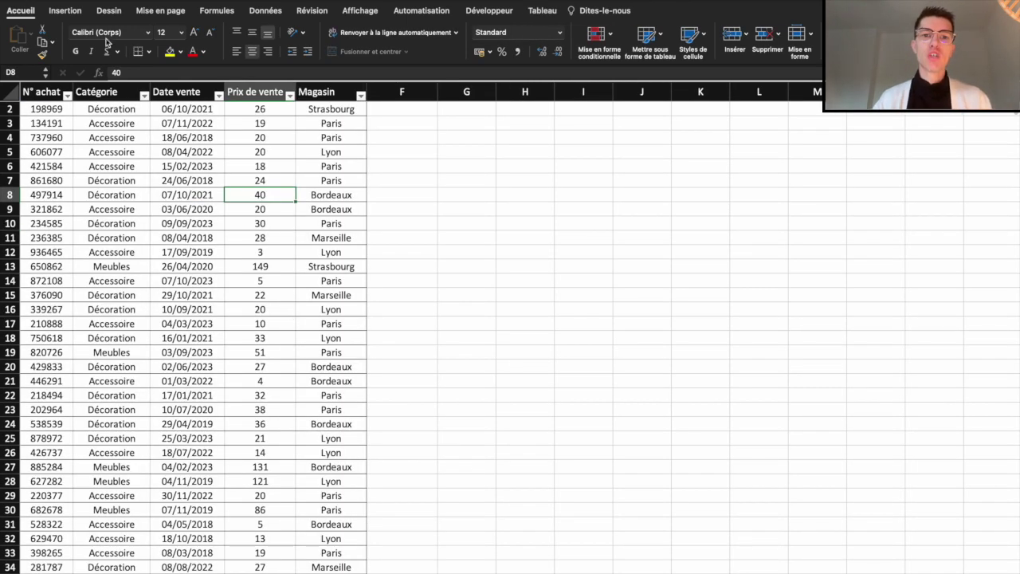
pyautogui.click(64, 10)
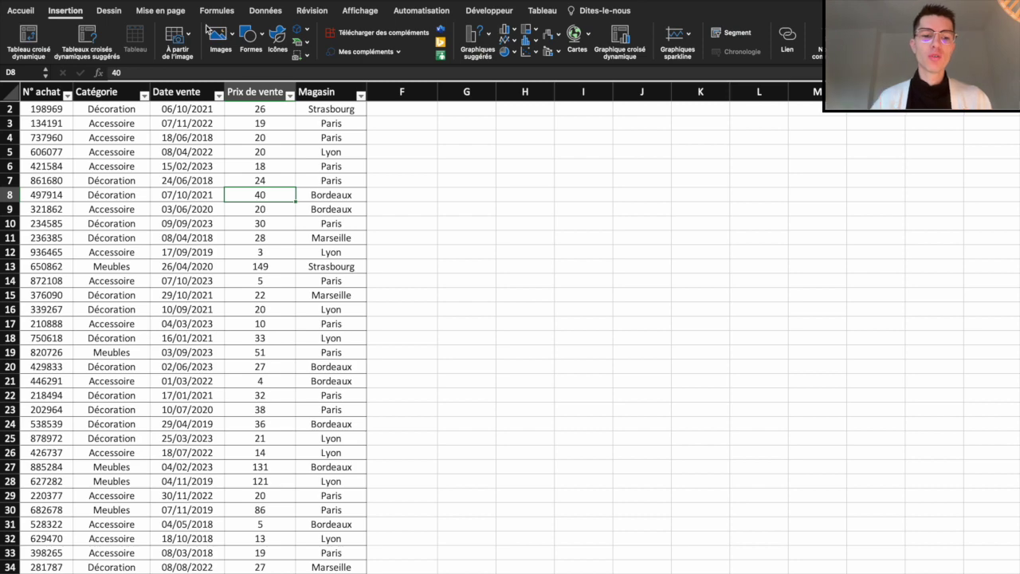
pyautogui.click(622, 36)
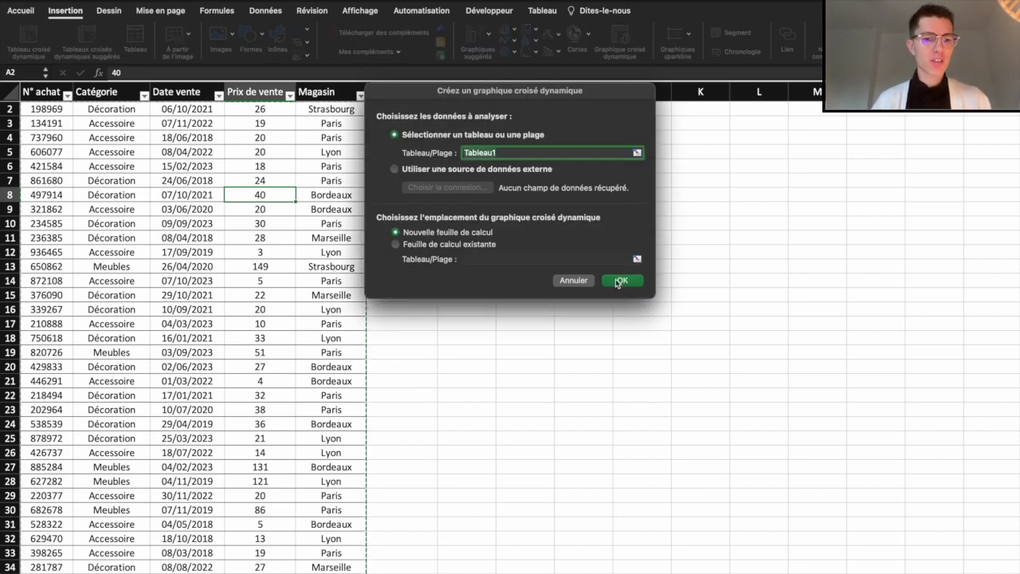
pyautogui.click(620, 281)
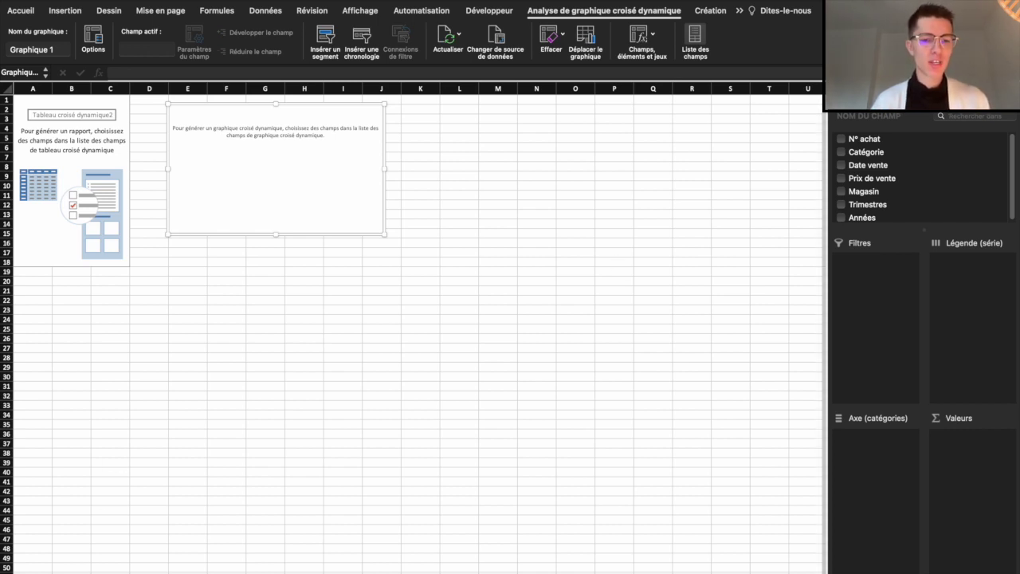
# - Rename the new pivot chart worksheet as Catégorie
pyautogui.rightClick(164, 572)
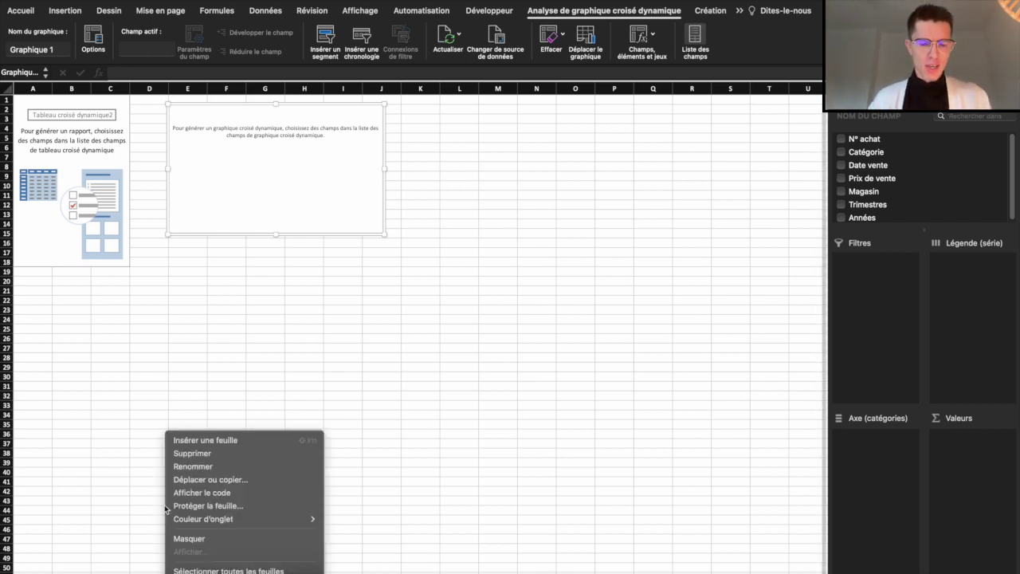
pyautogui.click(182, 469)
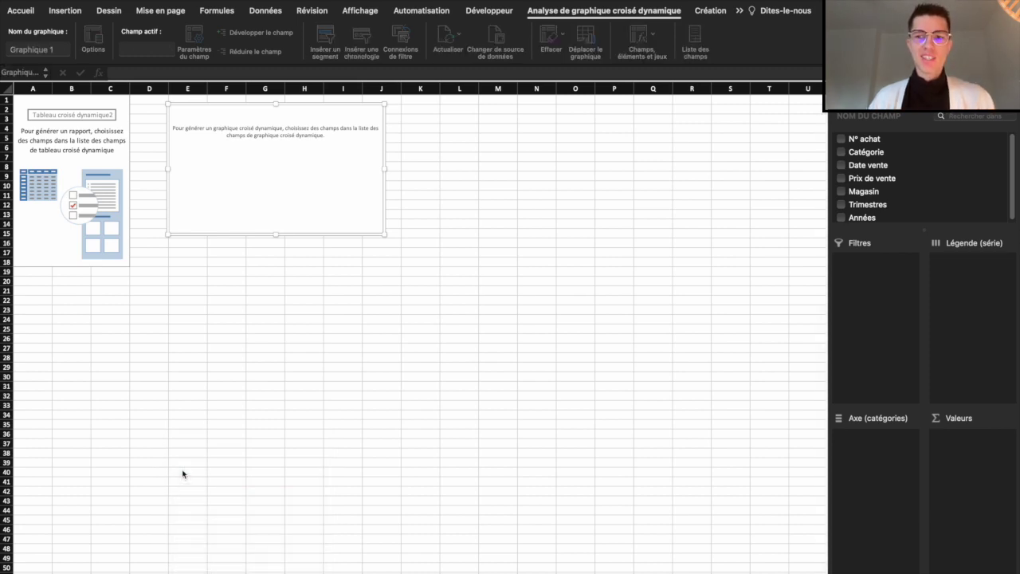
pyautogui.click(227, 376)
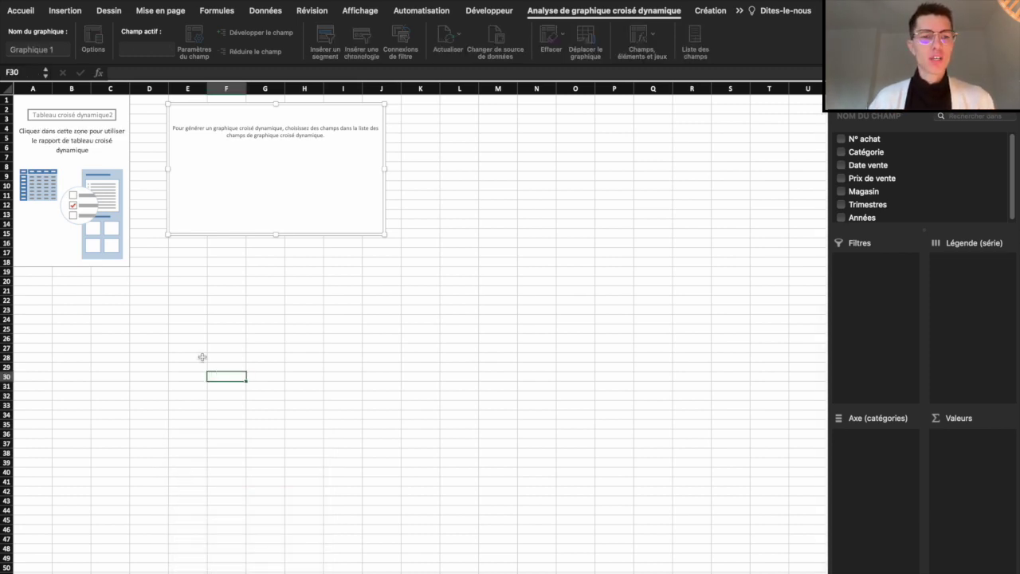
# - Build the pivot with Catégorie as rows and the sum of Prix de vente as values, and move the chart closer to the table
pyautogui.scroll(5, 71, 171)
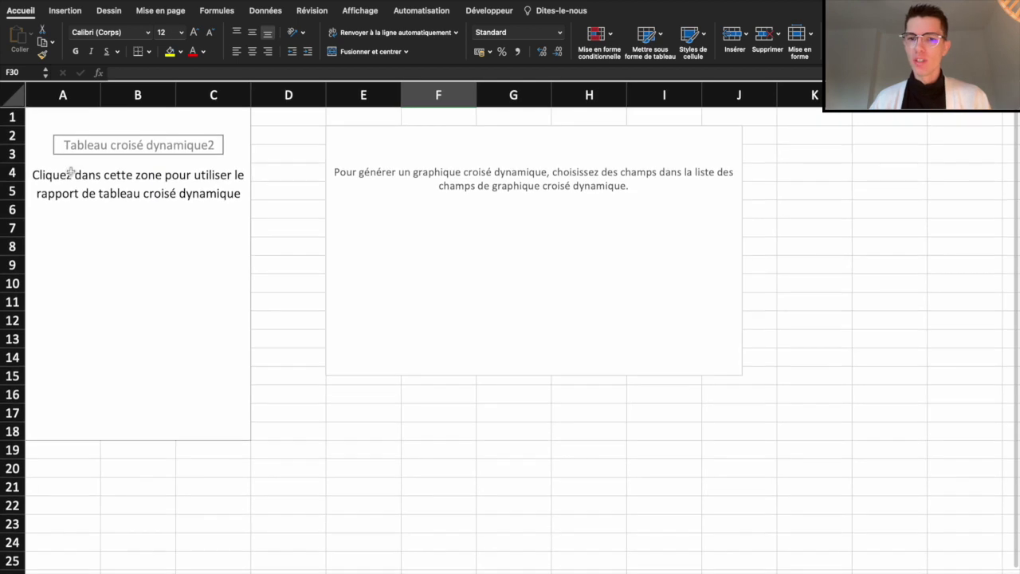
pyautogui.click(71, 170)
pyautogui.moveTo(880, 157); pyautogui.dragTo(876, 451)
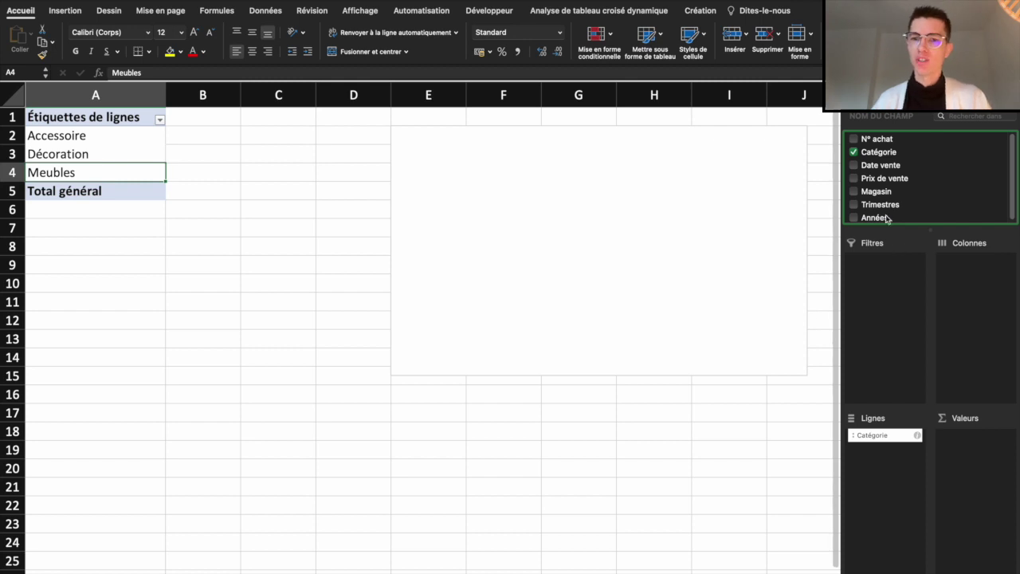
pyautogui.moveTo(882, 185); pyautogui.dragTo(968, 435)
pyautogui.moveTo(588, 130); pyautogui.dragTo(479, 137)
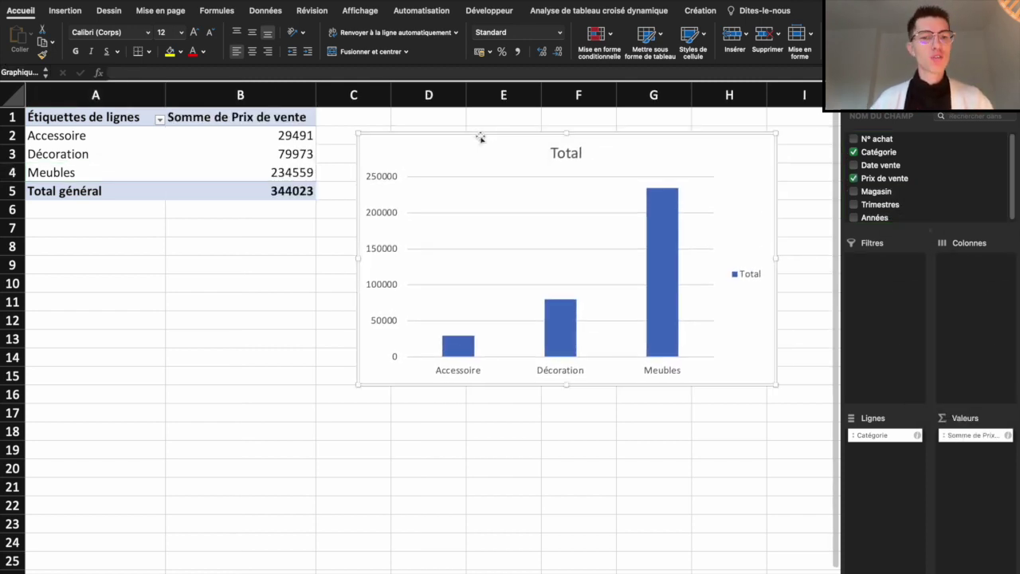
# - Format the category pivot's Somme de Prix de vente field as Monétaire with no decimals
pyautogui.click(294, 171)
pyautogui.rightClick(294, 171)
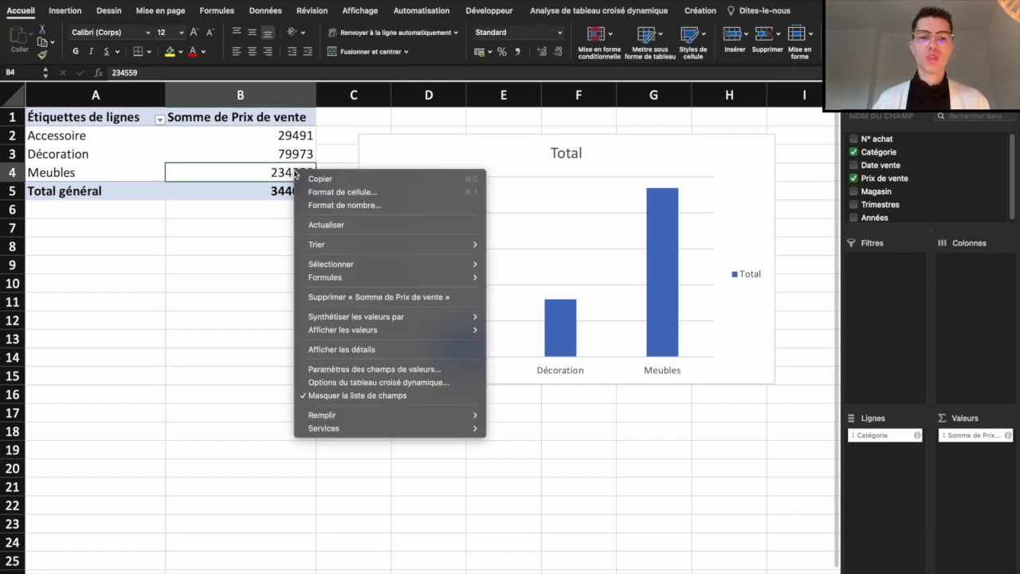
pyautogui.click(377, 370)
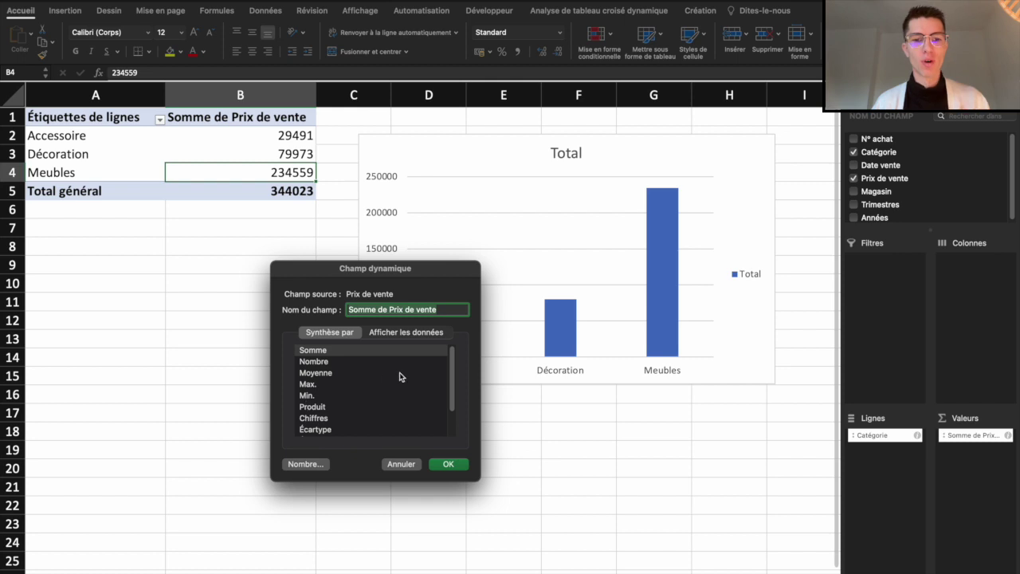
pyautogui.click(306, 464)
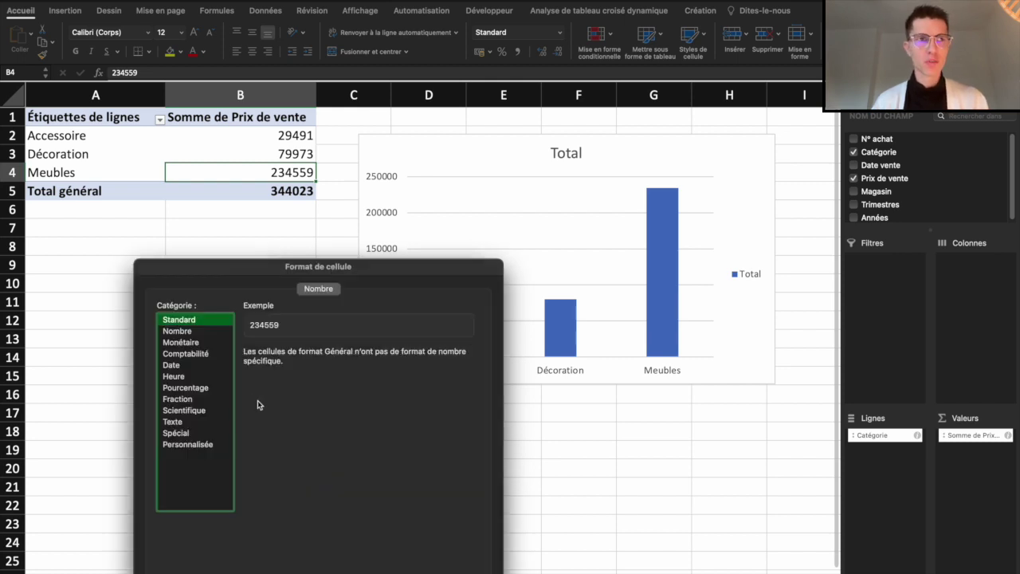
pyautogui.click(195, 342)
pyautogui.click(358, 356)
pyautogui.click(358, 355)
pyautogui.press('Return')
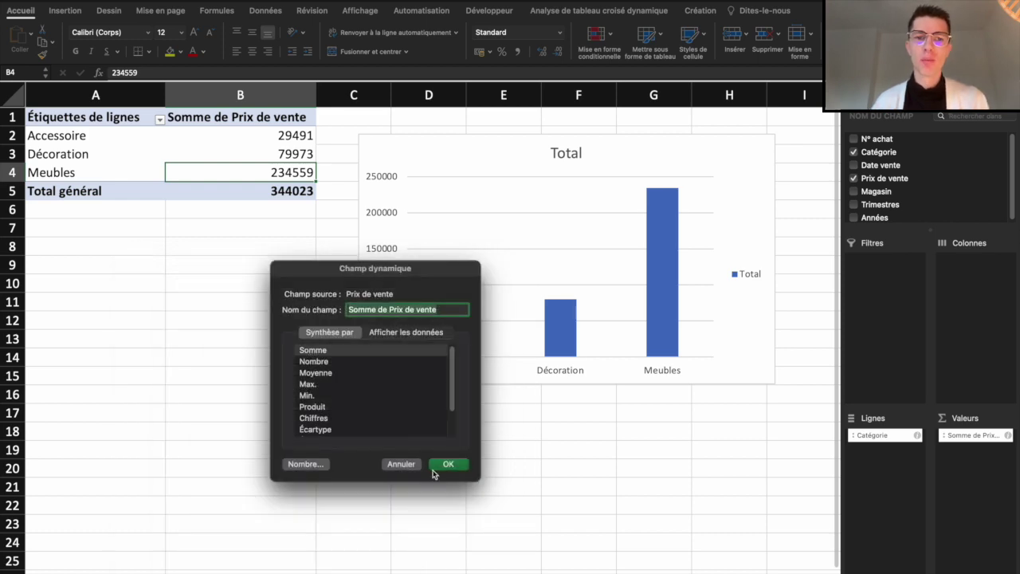
pyautogui.click(449, 464)
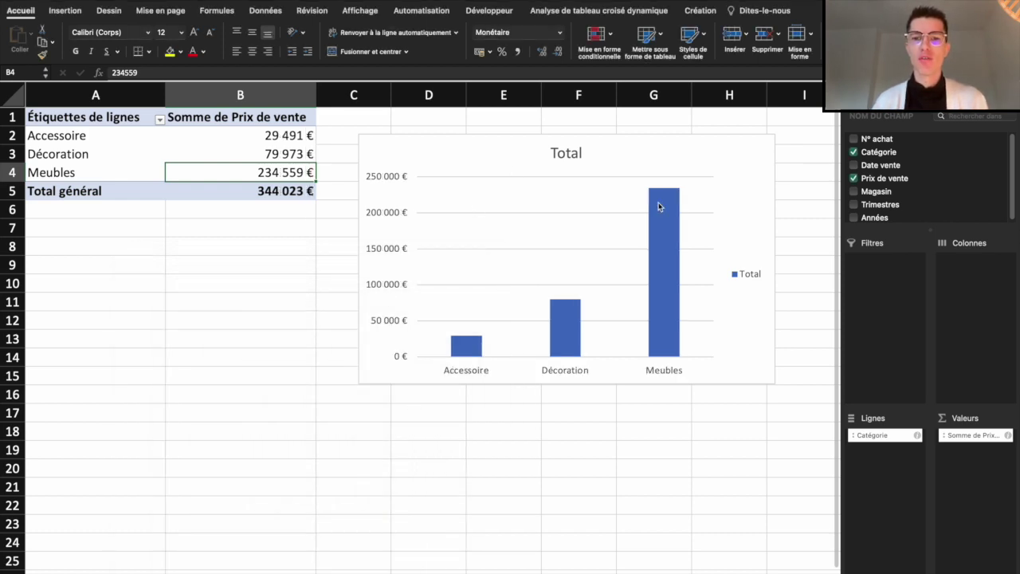
# - Delete the category chart's legend, gridlines and vertical axis
pyautogui.click(739, 274)
pyautogui.press('Delete')
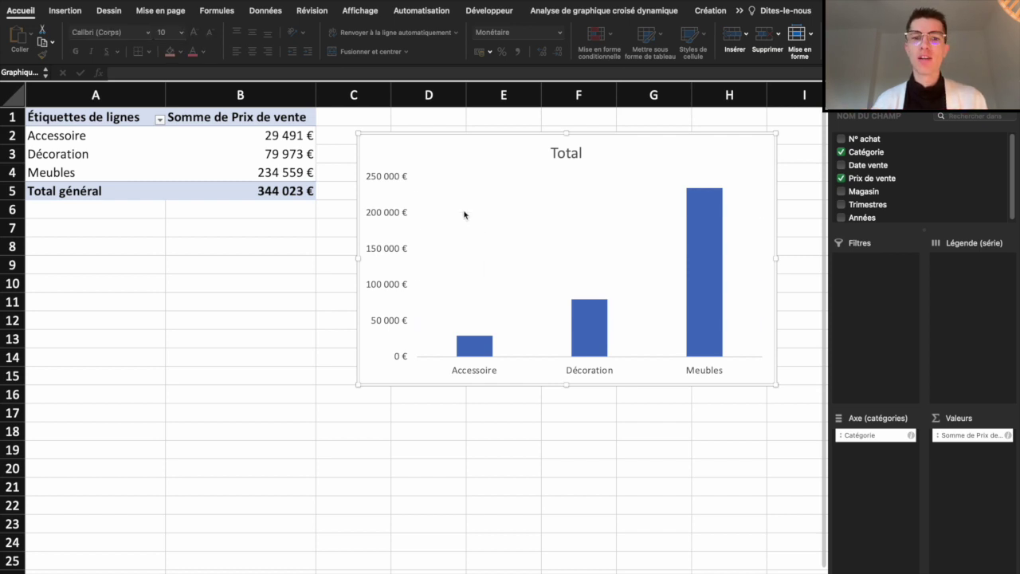
pyautogui.click(393, 224)
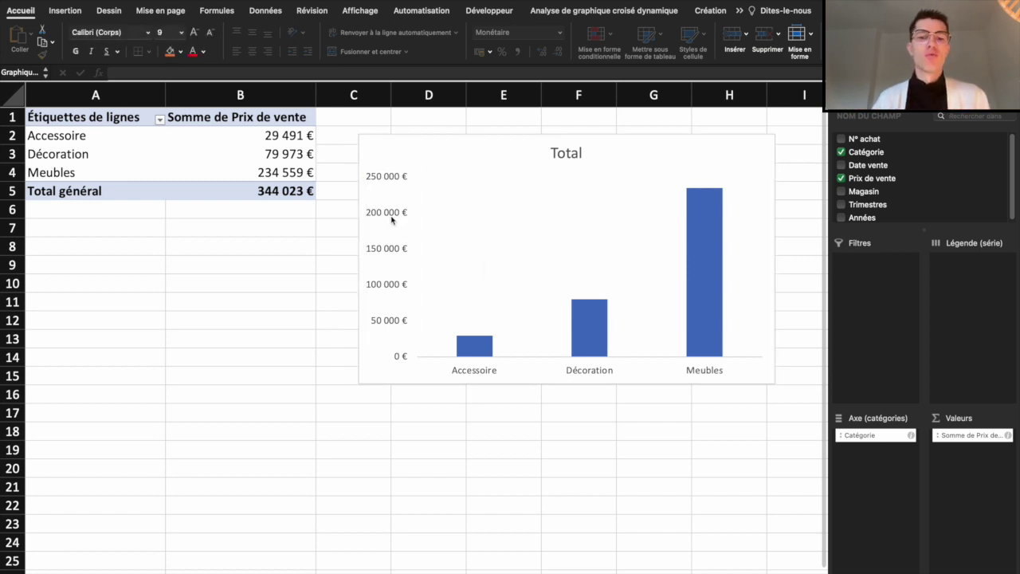
pyautogui.press('Delete')
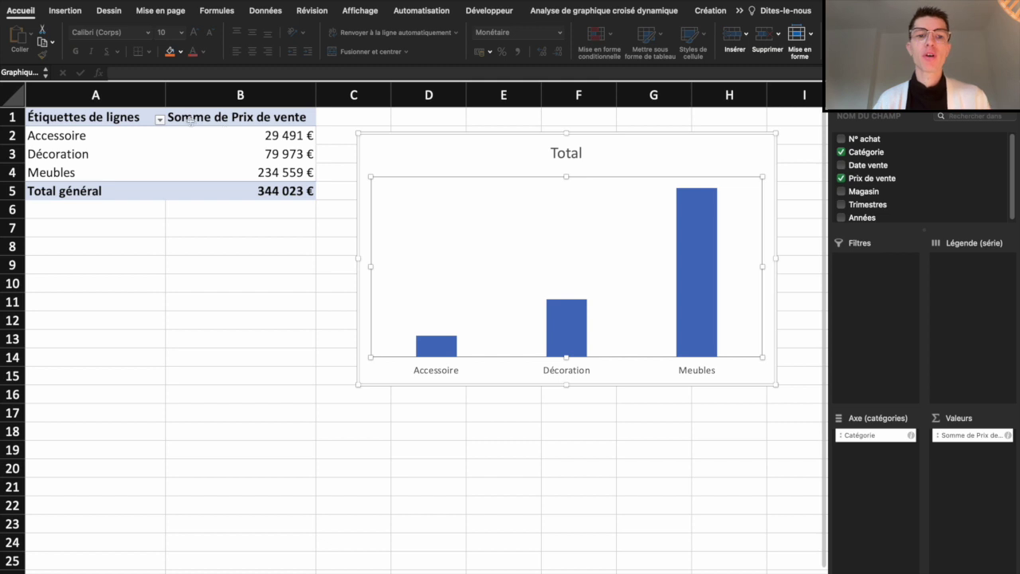
# - Sort the category pivot table by sales value from largest to smallest
pyautogui.click(250, 147)
pyautogui.rightClick(253, 157)
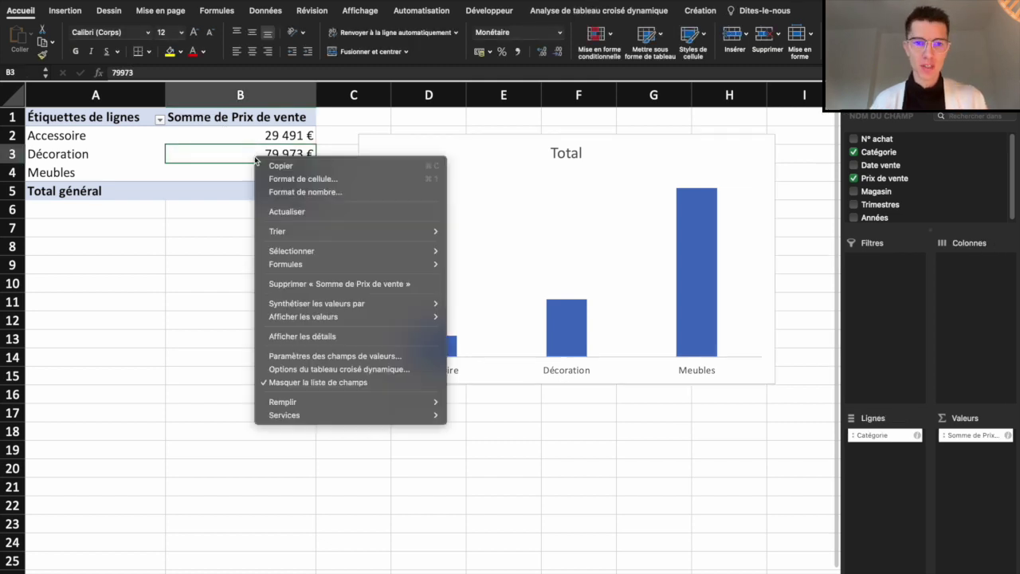
pyautogui.moveTo(295, 232)
pyautogui.click(516, 245)
# - Add data labels to the category chart's bars
pyautogui.click(452, 335)
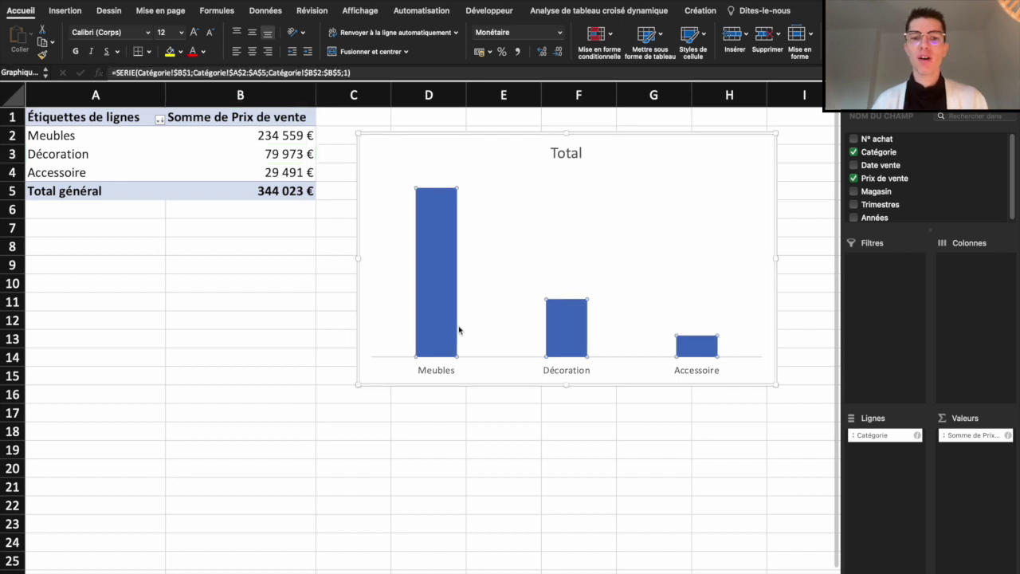
pyautogui.rightClick(448, 304)
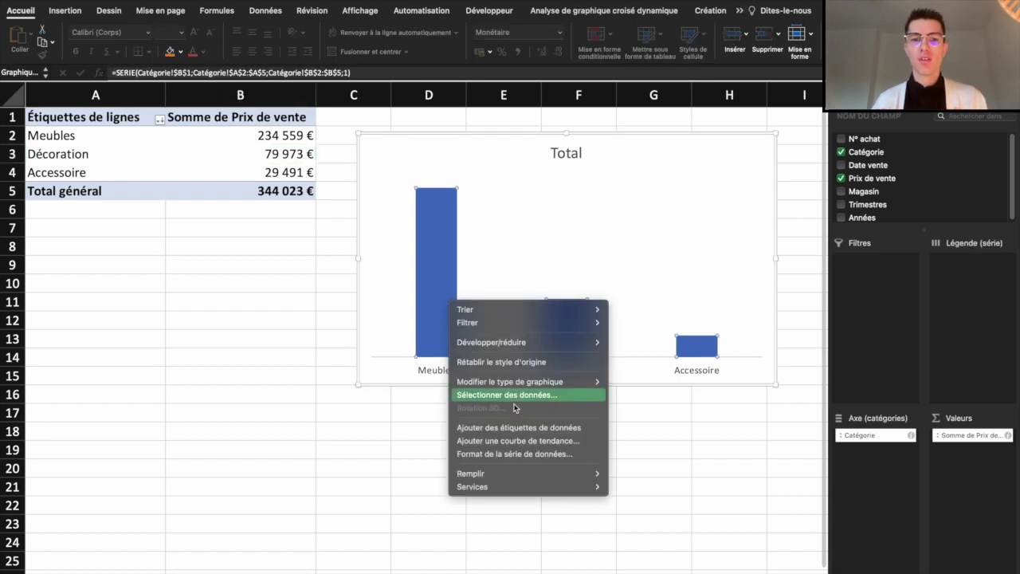
pyautogui.click(518, 427)
pyautogui.click(439, 182)
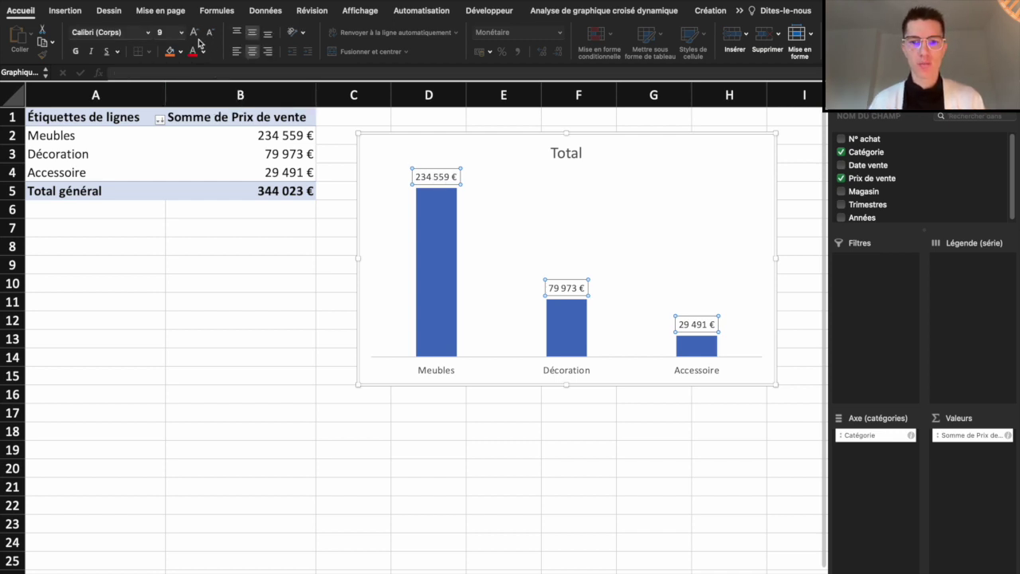
# - Set the font size of the category names on the chart's horizontal axis to 12
pyautogui.click(431, 378)
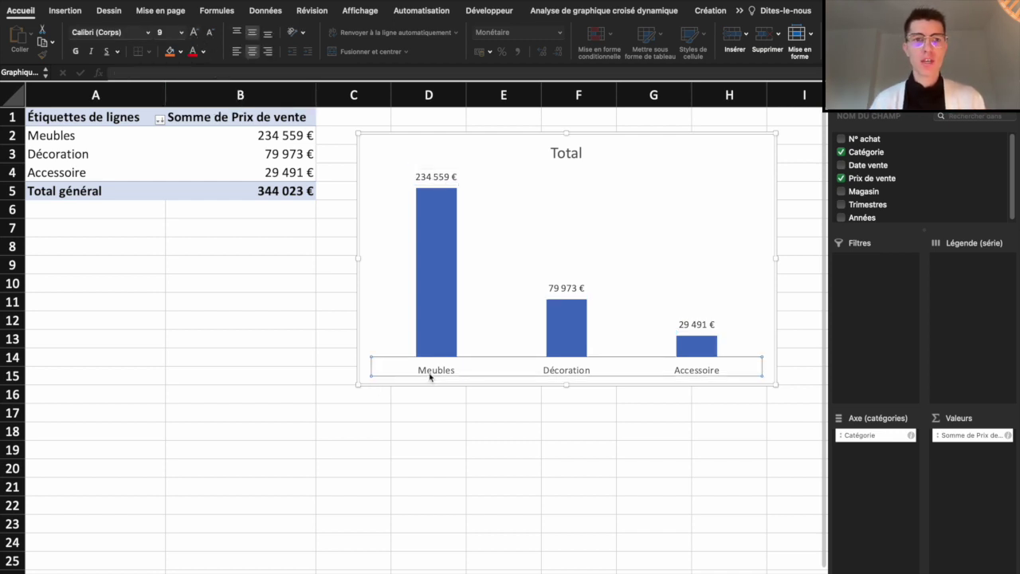
pyautogui.click(194, 34)
pyautogui.click(194, 33)
pyautogui.click(194, 34)
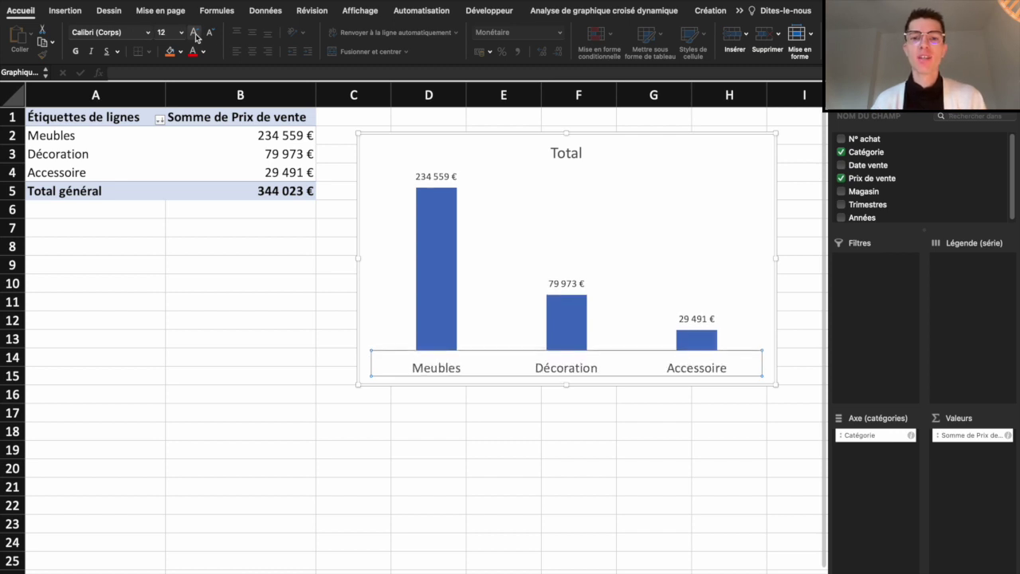
# - Change the category chart's title to "Ventes par type de produit"
pyautogui.doubleClick(565, 156)
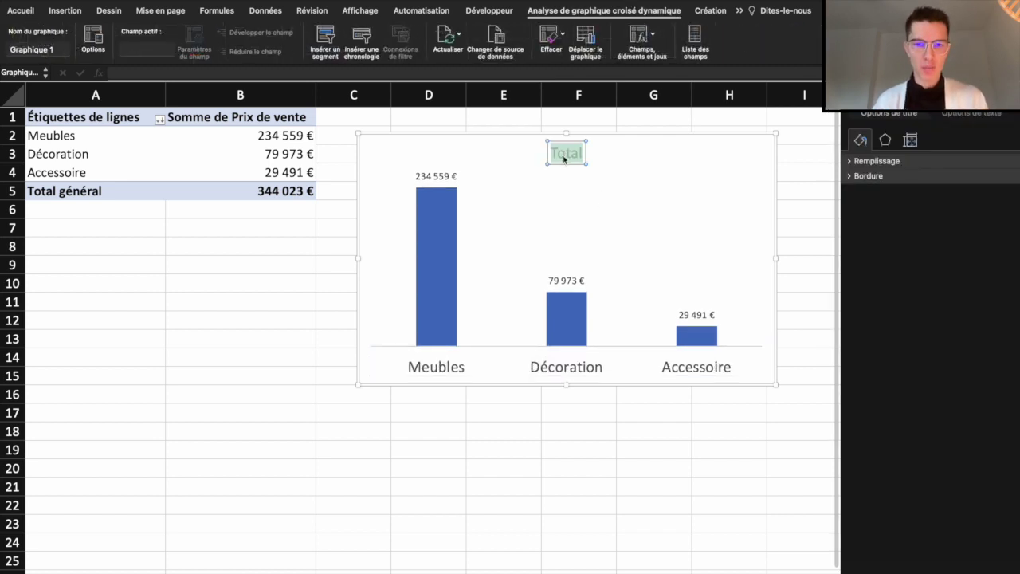
pyautogui.click(564, 156)
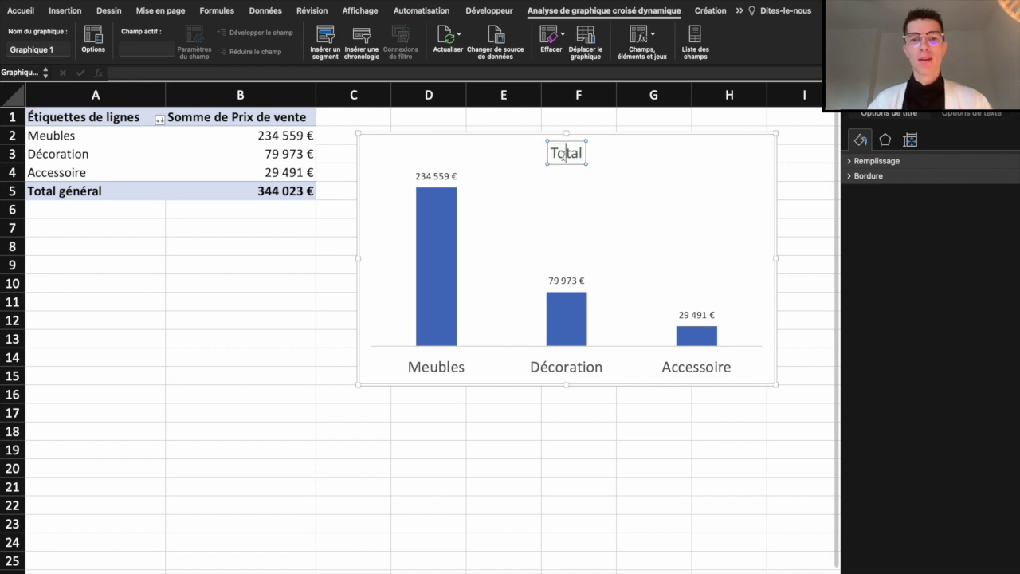
pyautogui.doubleClick(563, 156)
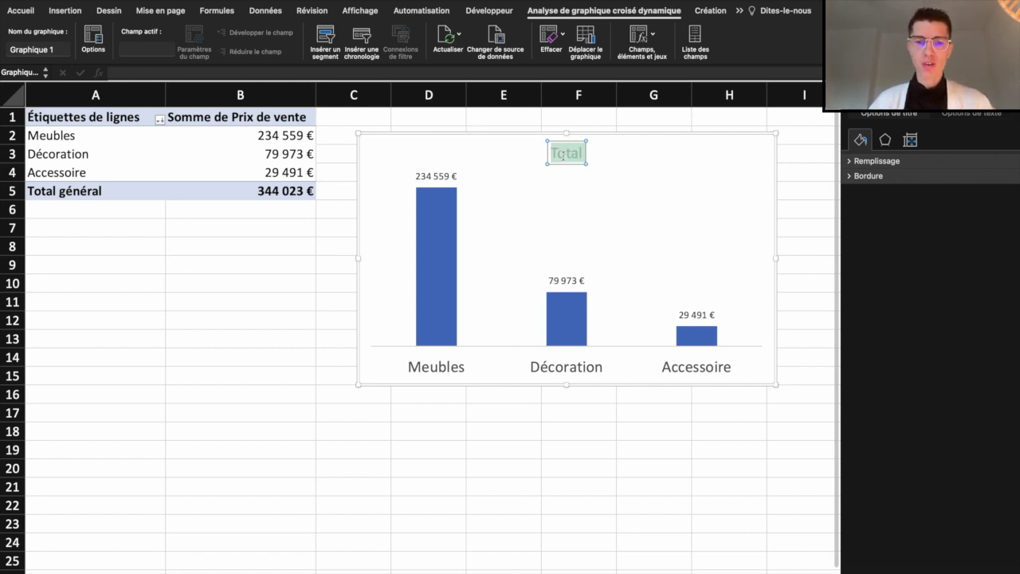
pyautogui.write('Ventes pae')
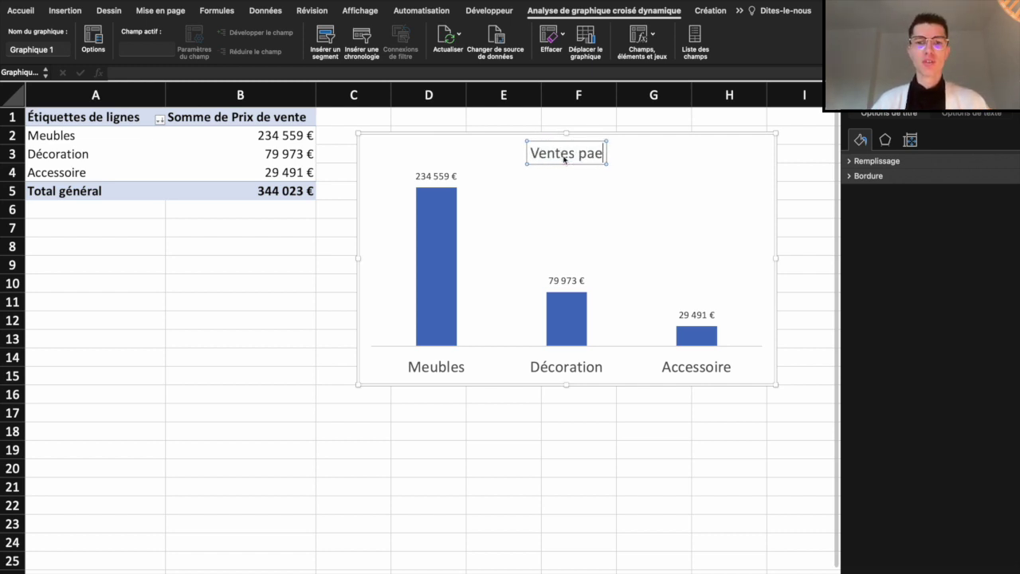
pyautogui.press('BackSpace')
pyautogui.write('r type de p')
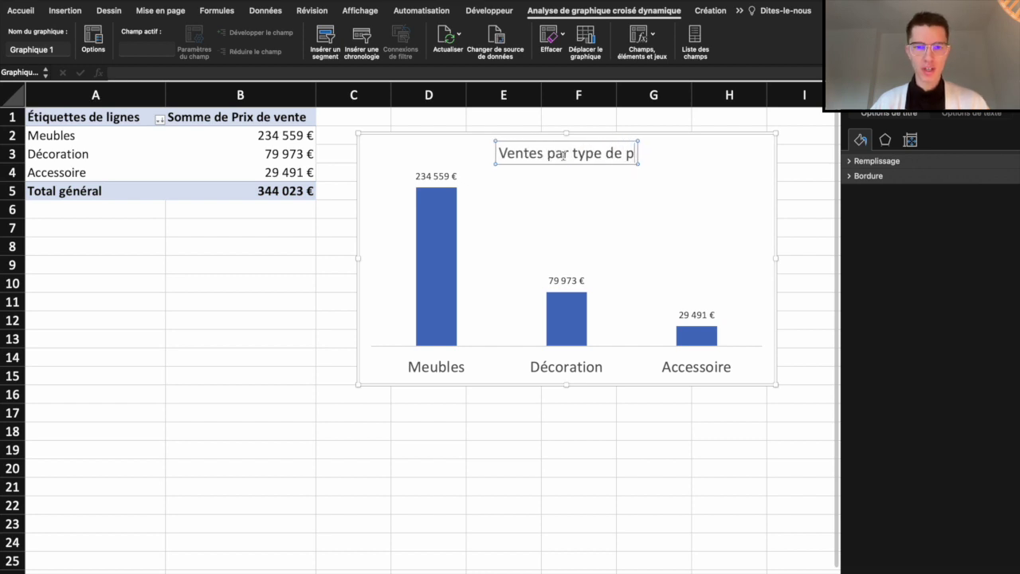
pyautogui.write('roduit')
pyautogui.click(571, 258)
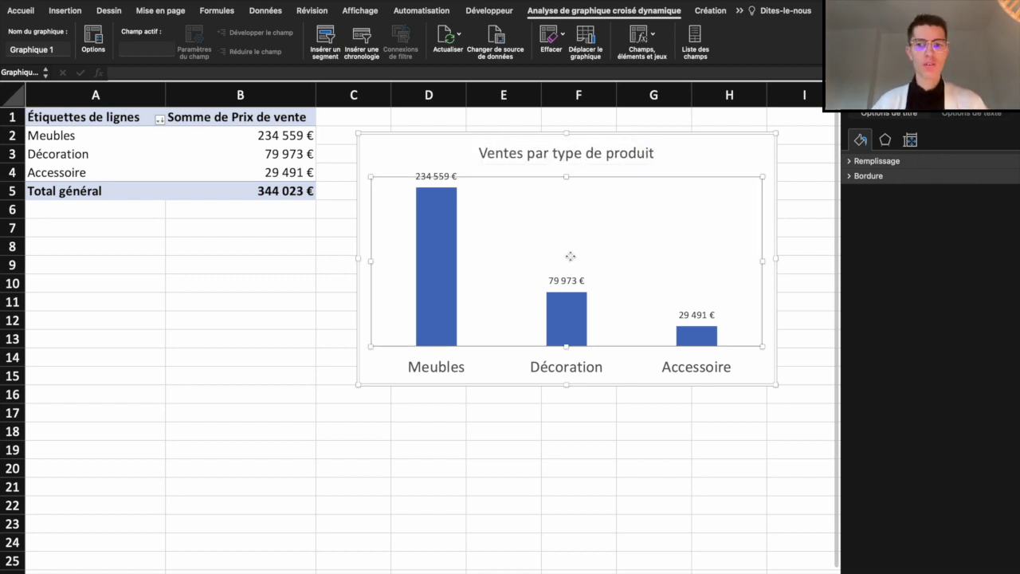
# - Change the category chart's colour scheme to orange
pyautogui.click(713, 394)
pyautogui.click(748, 252)
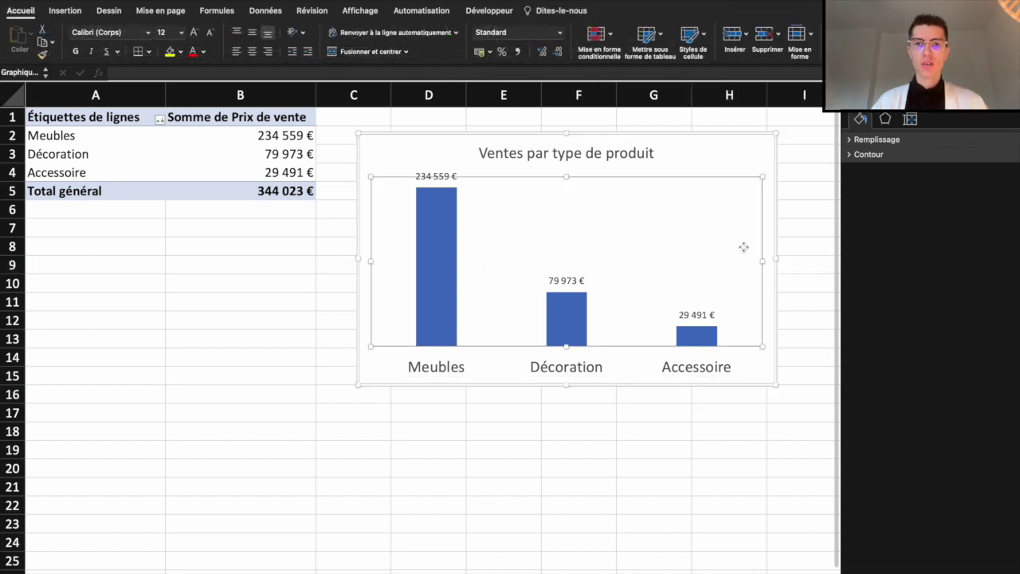
pyautogui.click(708, 10)
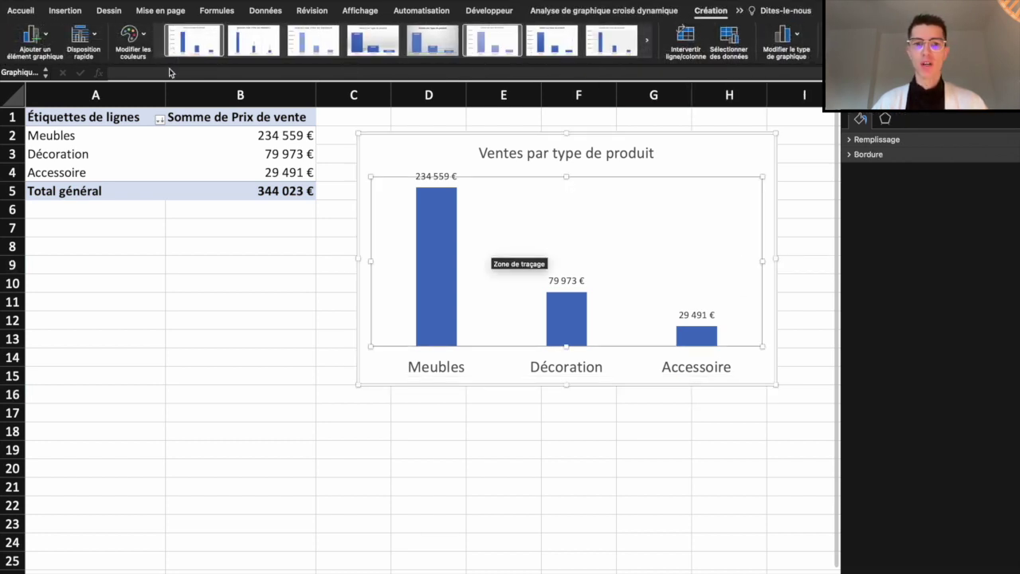
pyautogui.click(130, 33)
pyautogui.click(160, 112)
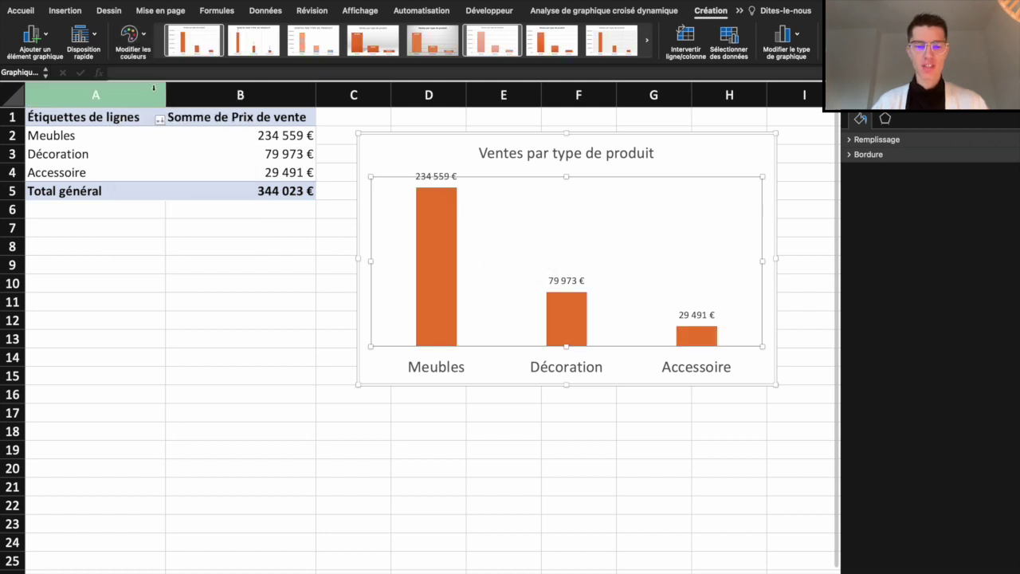
pyautogui.click(222, 242)
pyautogui.click(237, 291)
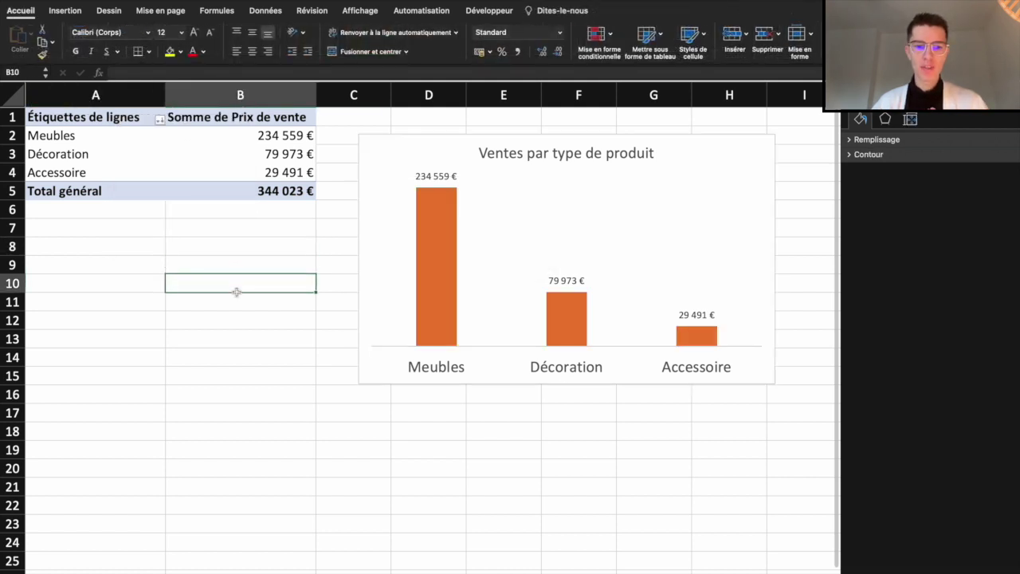
# - Insert another pivot chart based on the sales table Tableau1 on a new worksheet
pyautogui.click(73, 572)
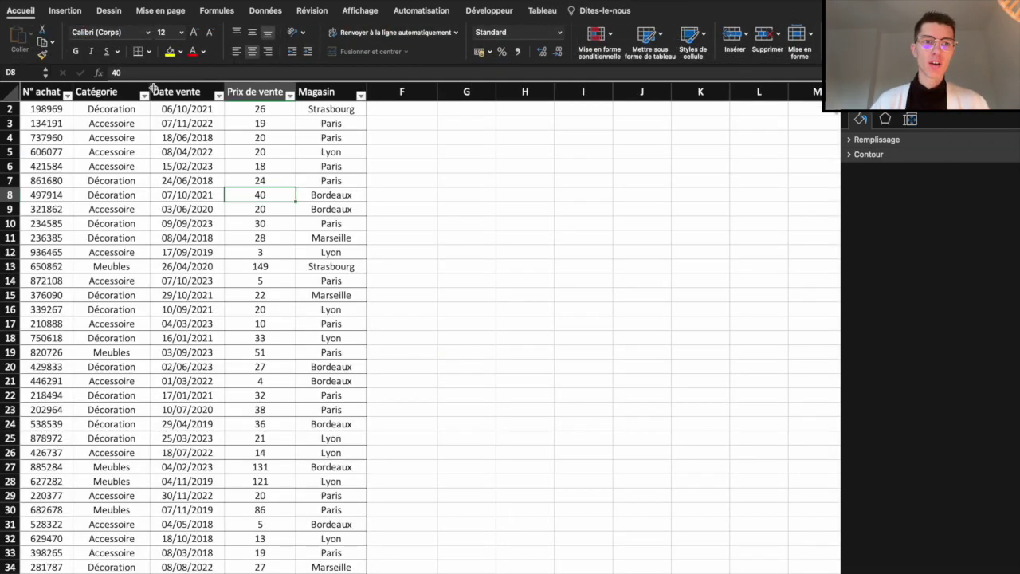
pyautogui.click(65, 11)
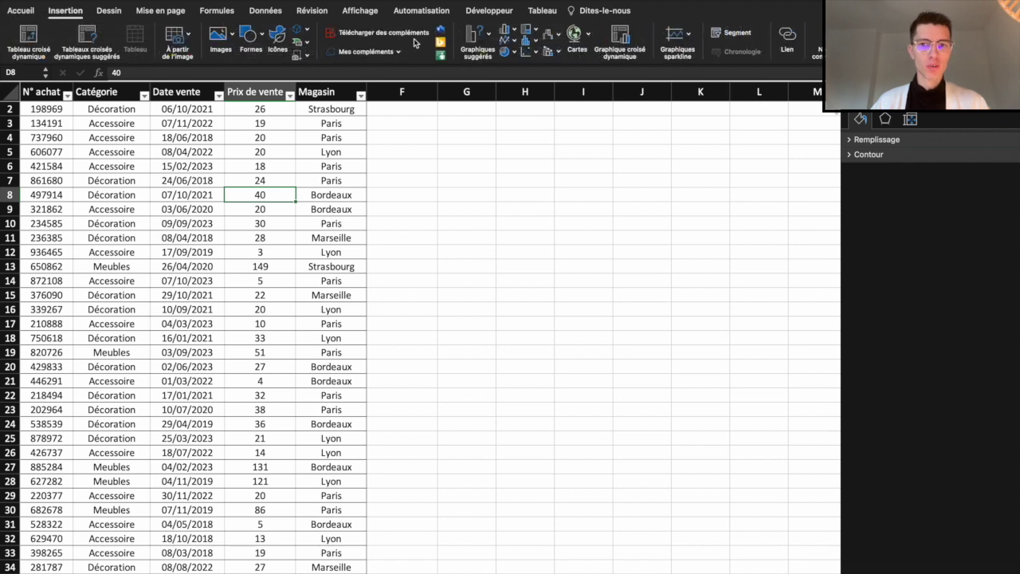
pyautogui.click(619, 44)
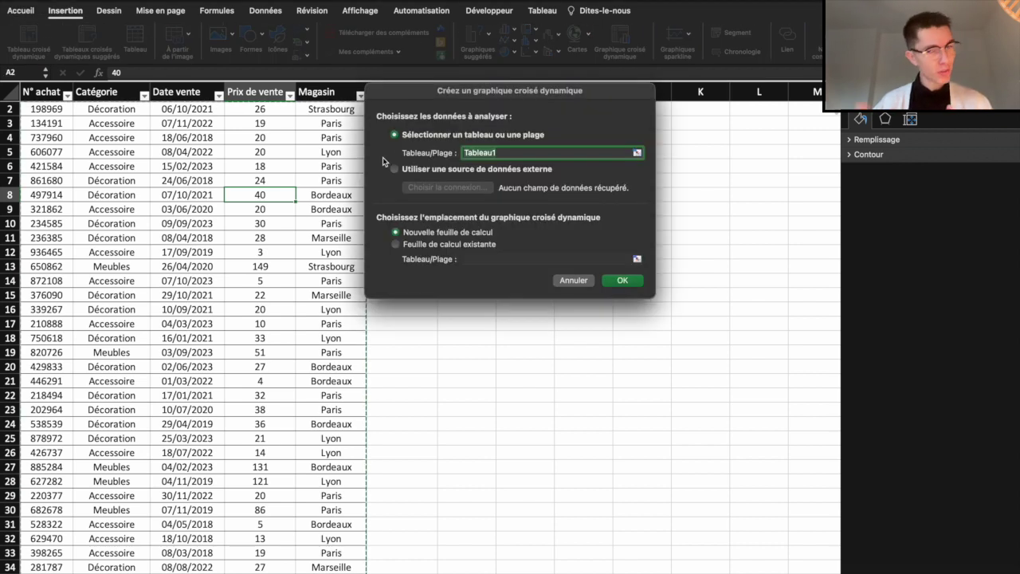
pyautogui.click(618, 280)
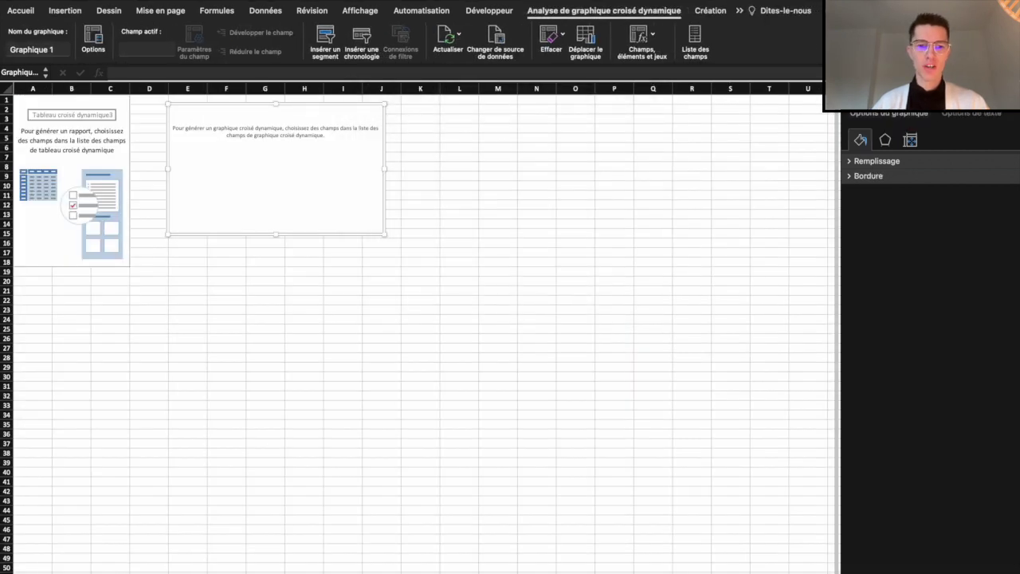
# - Rename the new pivot chart's worksheet as Magasin
pyautogui.rightClick(217, 572)
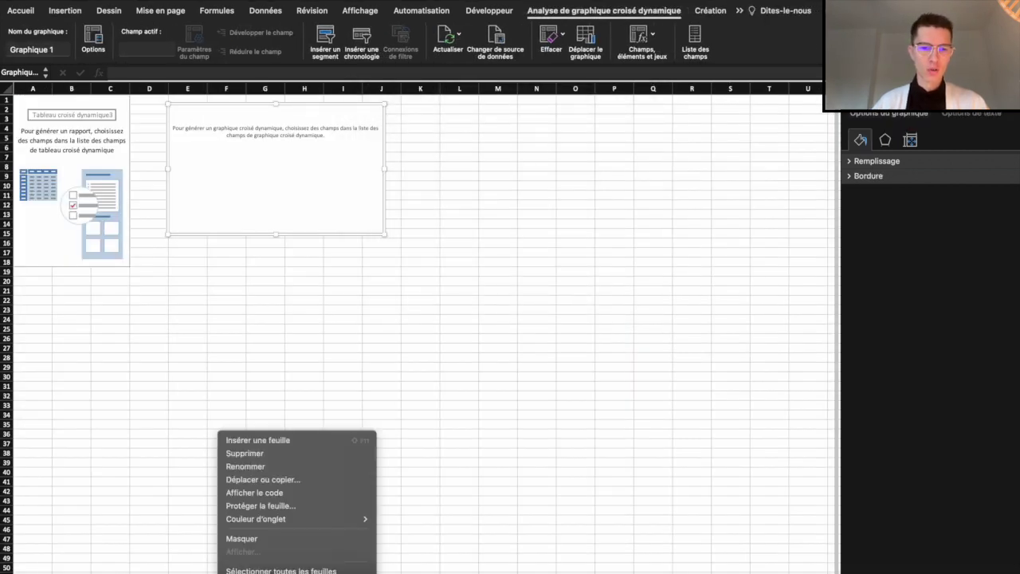
pyautogui.click(238, 468)
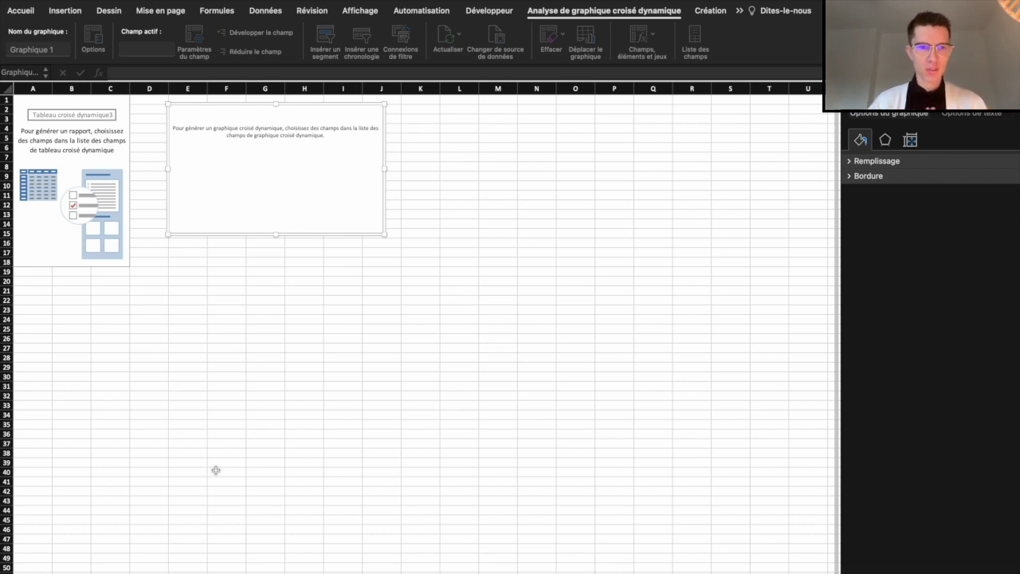
pyautogui.scroll(5, 117, 271)
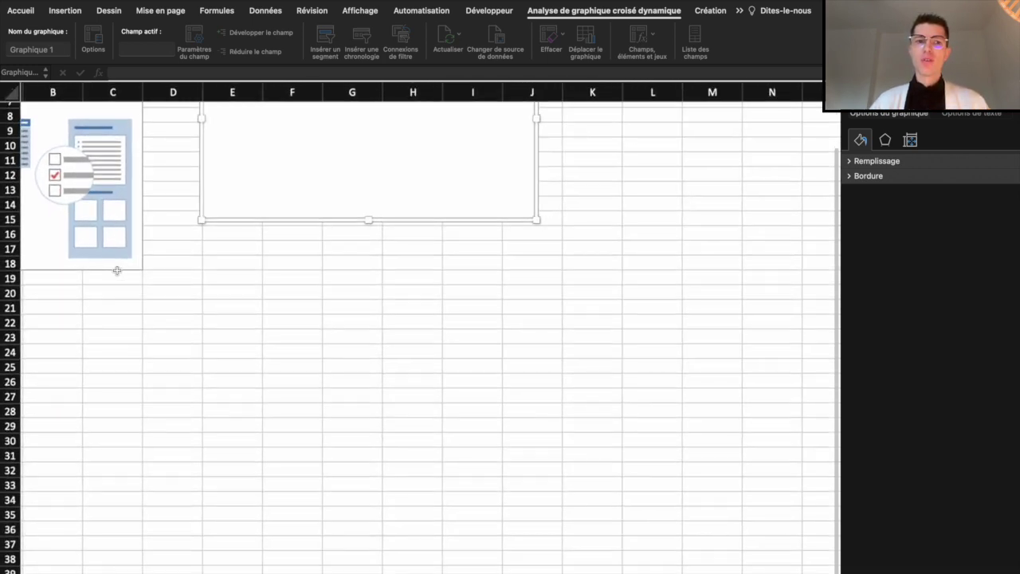
pyautogui.click(185, 229)
# - Set Magasin as the new pivot chart's category axis and add Prix de vente to its values
pyautogui.click(292, 164)
pyautogui.click(310, 201)
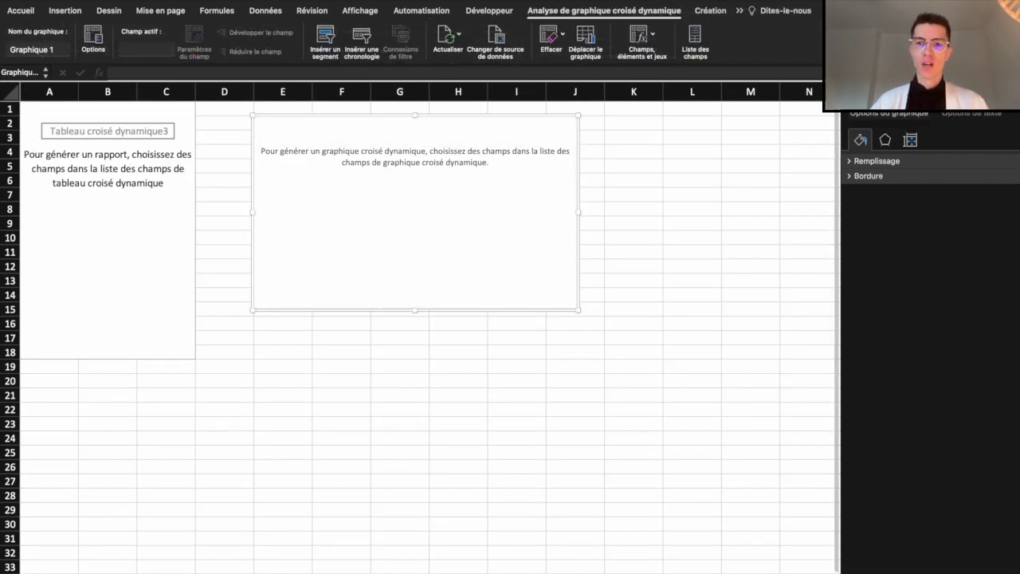
pyautogui.click(695, 41)
pyautogui.moveTo(874, 196); pyautogui.dragTo(874, 423)
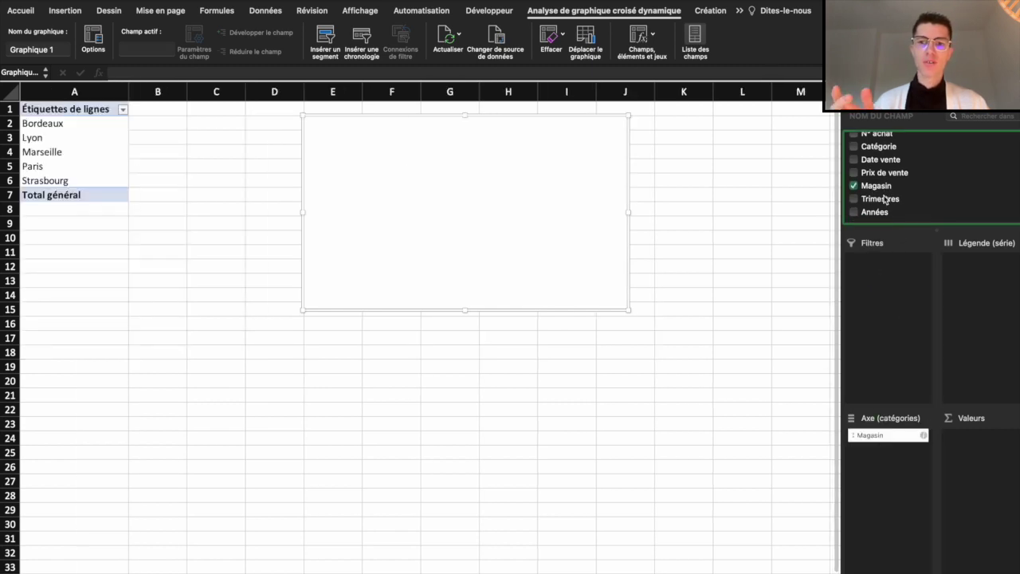
pyautogui.moveTo(884, 177)
pyautogui.mouseDown()
pyautogui.moveTo(948, 407)
pyautogui.moveTo(975, 429)
pyautogui.moveTo(971, 448)
pyautogui.mouseUp()
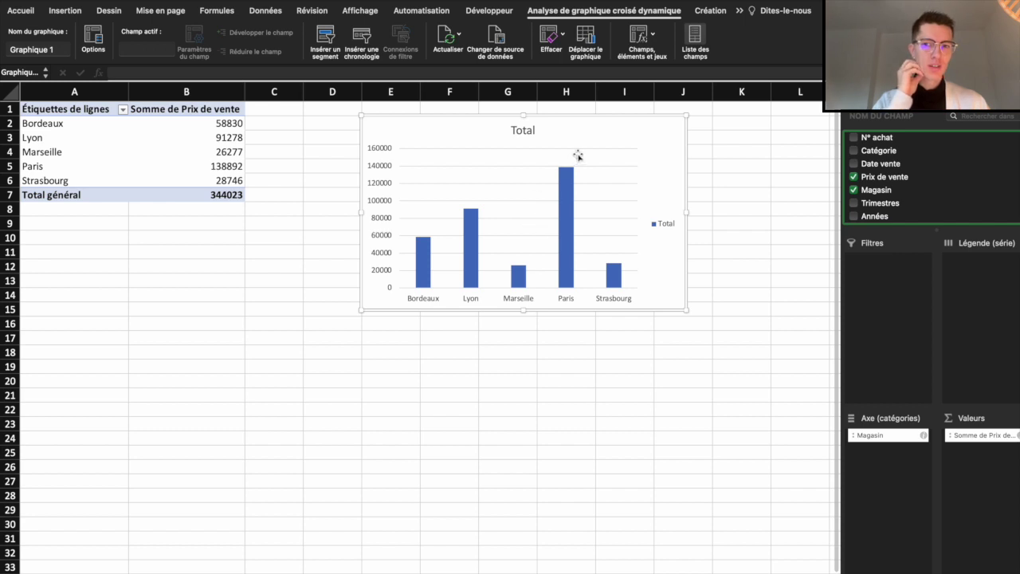
# - Change the store chart's type to a 2D clustered bar chart
pyautogui.doubleClick(528, 130)
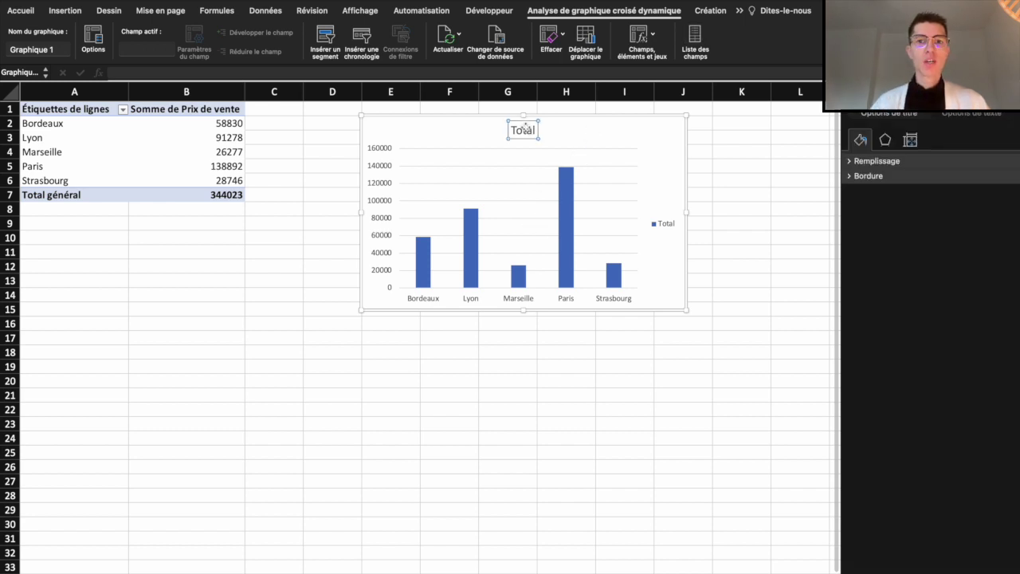
pyautogui.click(704, 14)
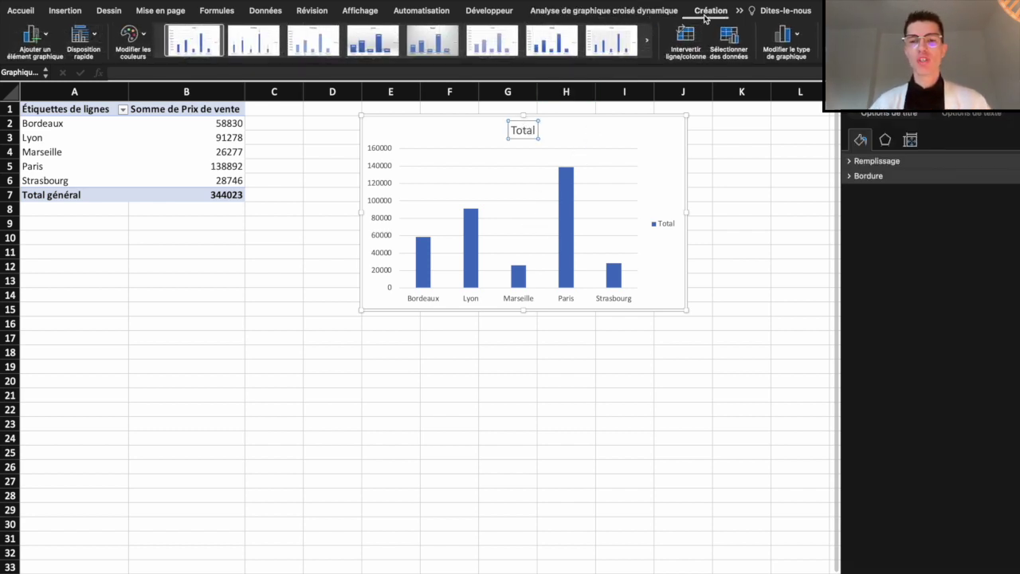
pyautogui.click(785, 33)
pyautogui.moveTo(793, 54)
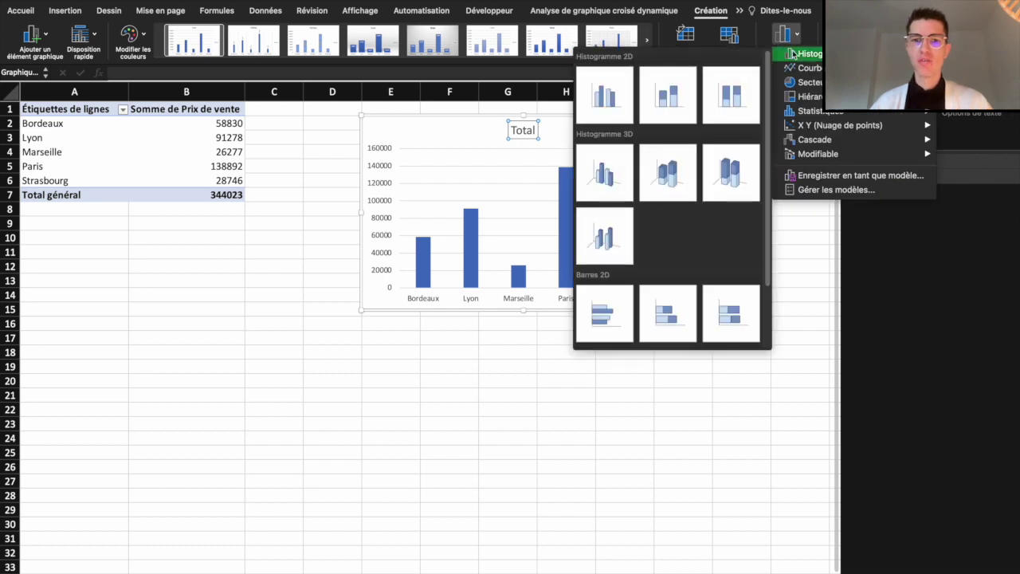
pyautogui.scroll(-3, 658, 244)
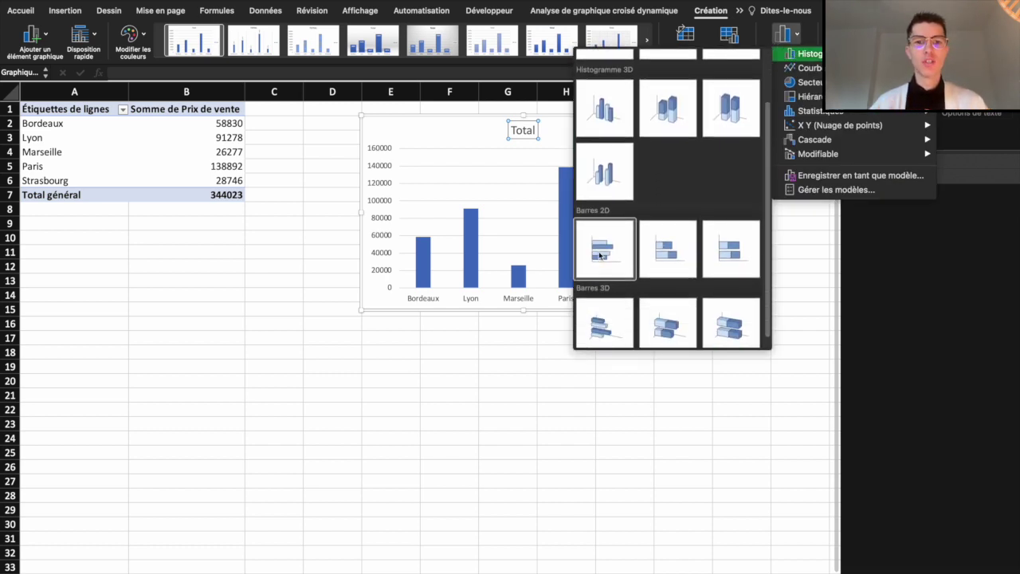
pyautogui.click(598, 256)
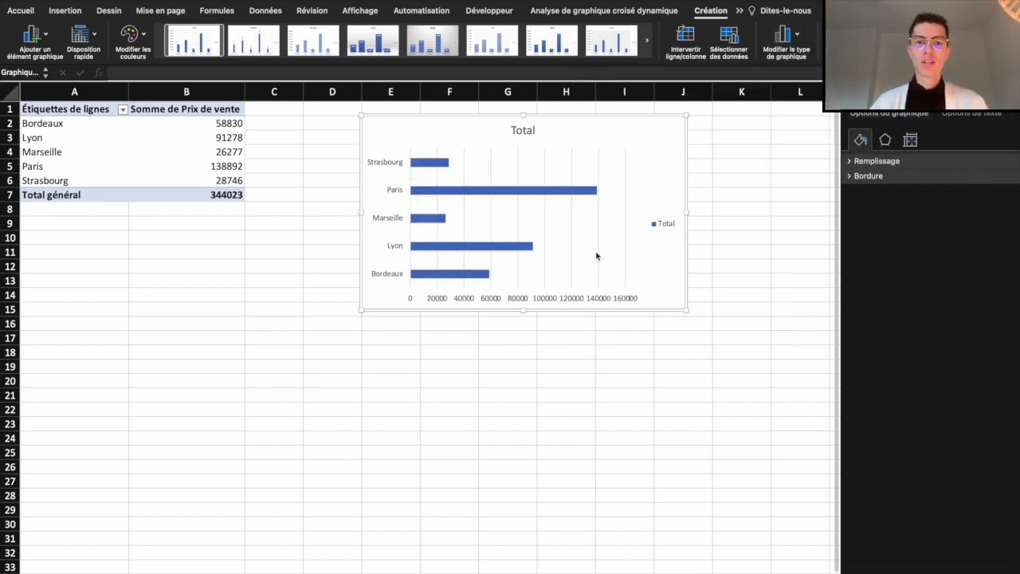
# - Format the store pivot table's sales values as currency in € with 0 decimals
pyautogui.rightClick(197, 151)
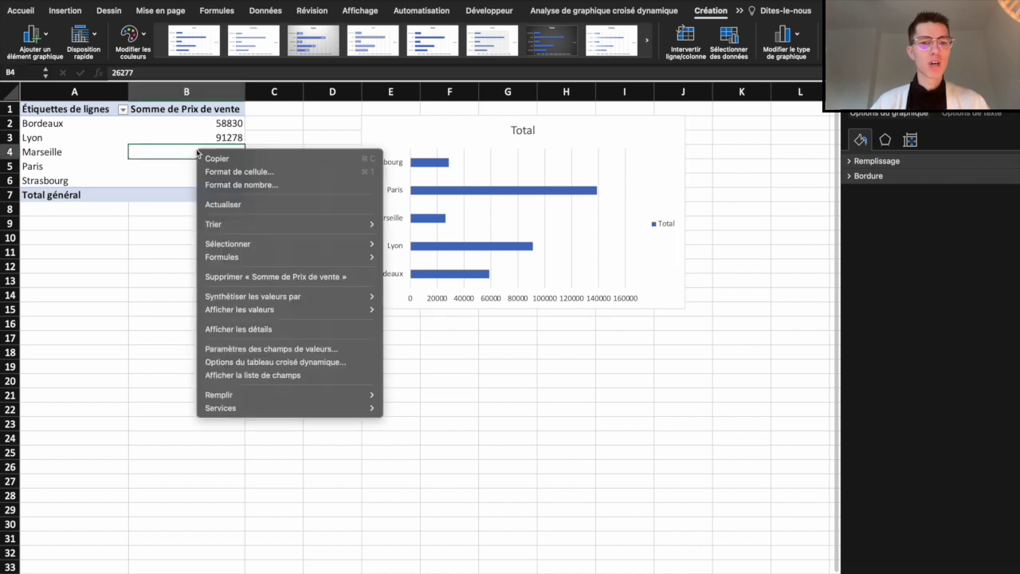
pyautogui.click(261, 349)
pyautogui.click(186, 441)
pyautogui.click(48, 342)
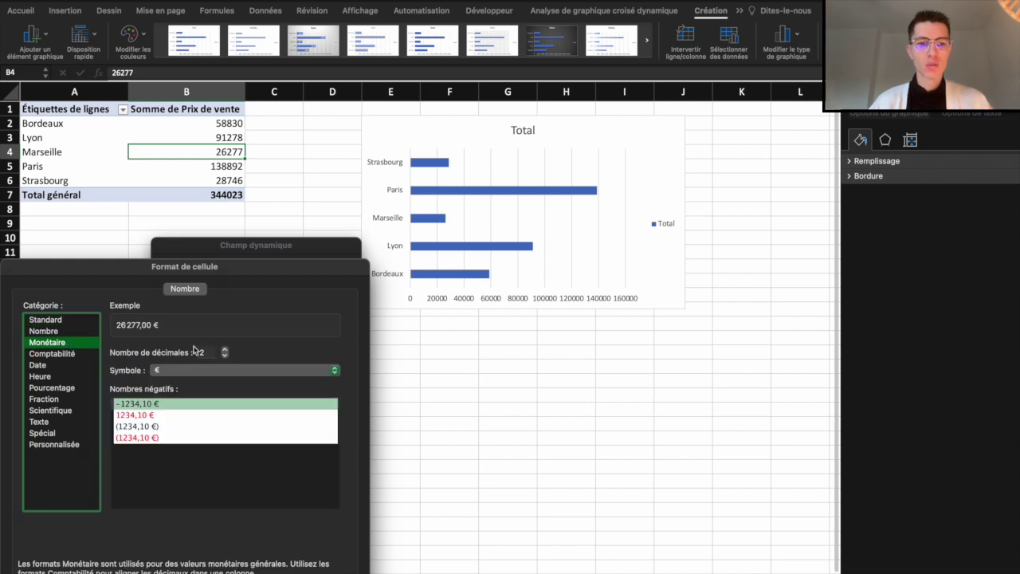
pyautogui.click(224, 356)
pyautogui.click(224, 356)
pyautogui.press('Return')
pyautogui.click(331, 443)
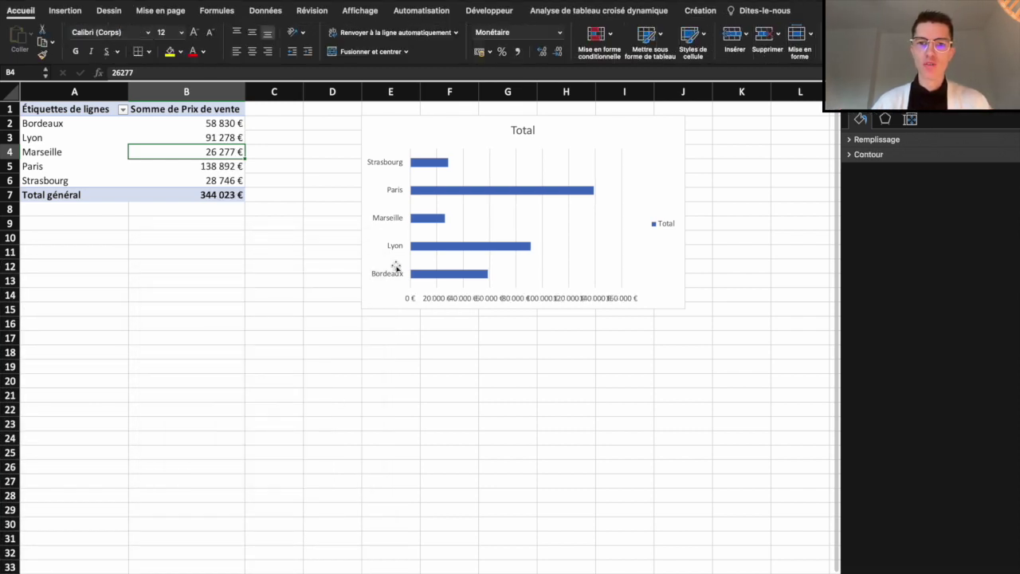
# - Sort the store pivot table by sales value from smallest to largest
pyautogui.rightClick(212, 157)
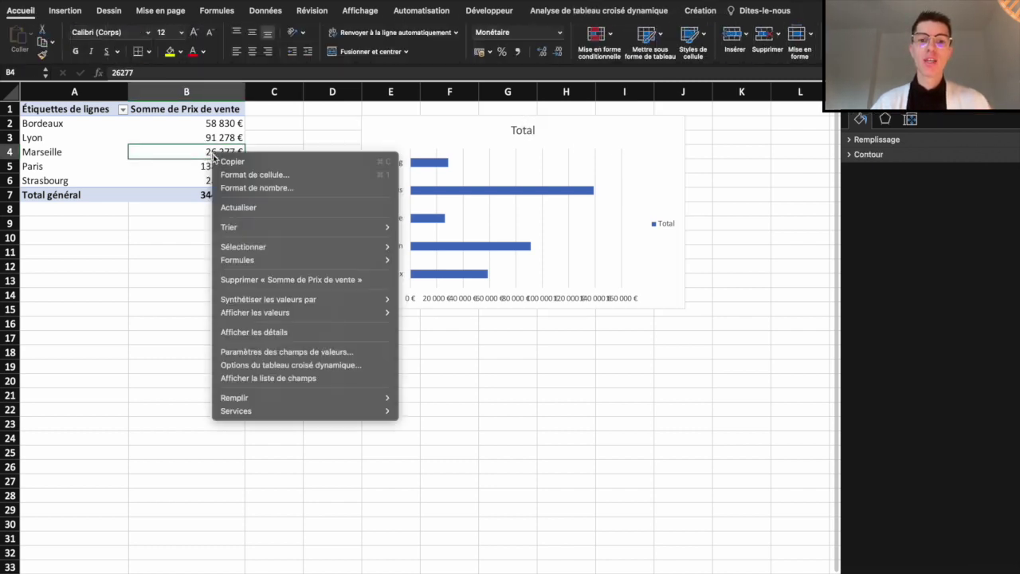
pyautogui.moveTo(243, 224)
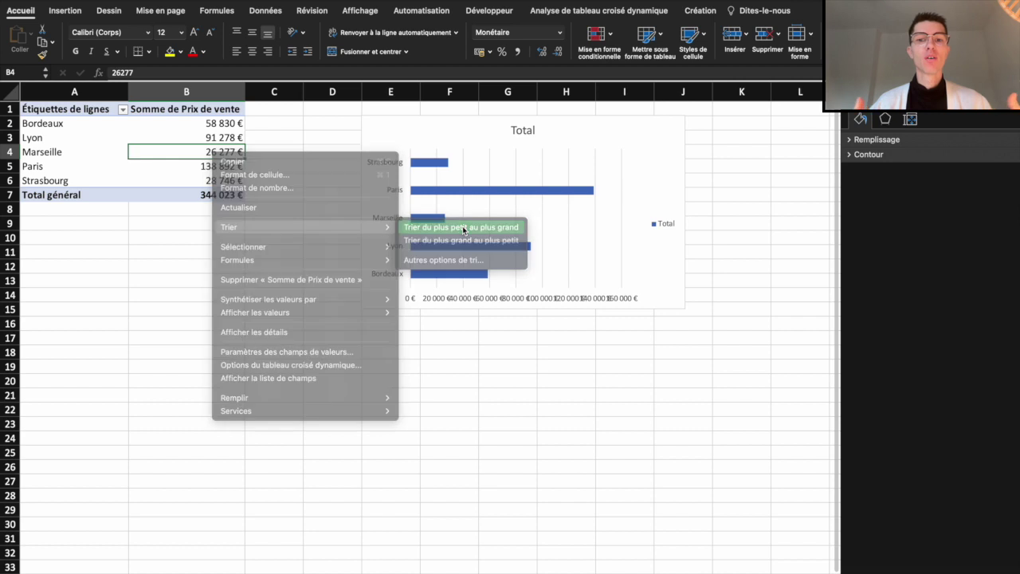
pyautogui.click(467, 227)
# - Delete the store chart's legend, horizontal value axis and gridlines
pyautogui.click(658, 227)
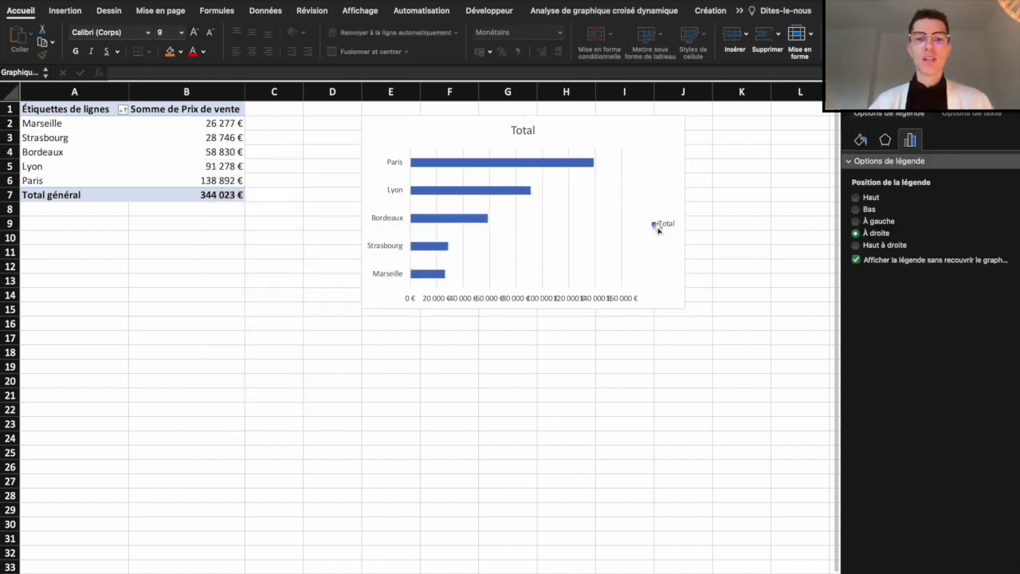
pyautogui.press('Delete')
pyautogui.click(601, 299)
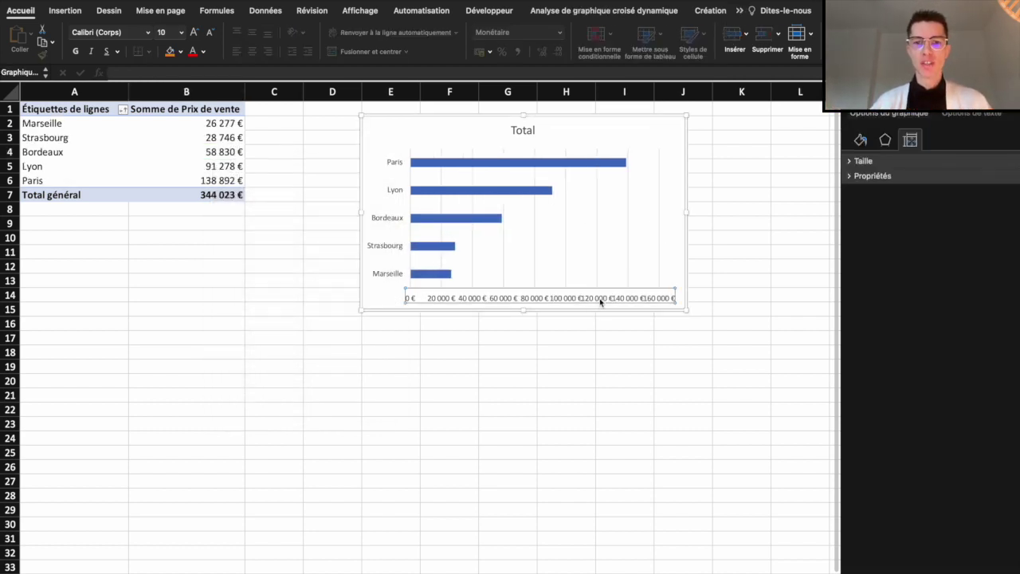
pyautogui.press('Delete')
pyautogui.press('Delete')
# - Change the store chart's title to "Ventes par magasin"
pyautogui.click(523, 133)
pyautogui.doubleClick(523, 133)
pyautogui.write('Ventes par magasin')
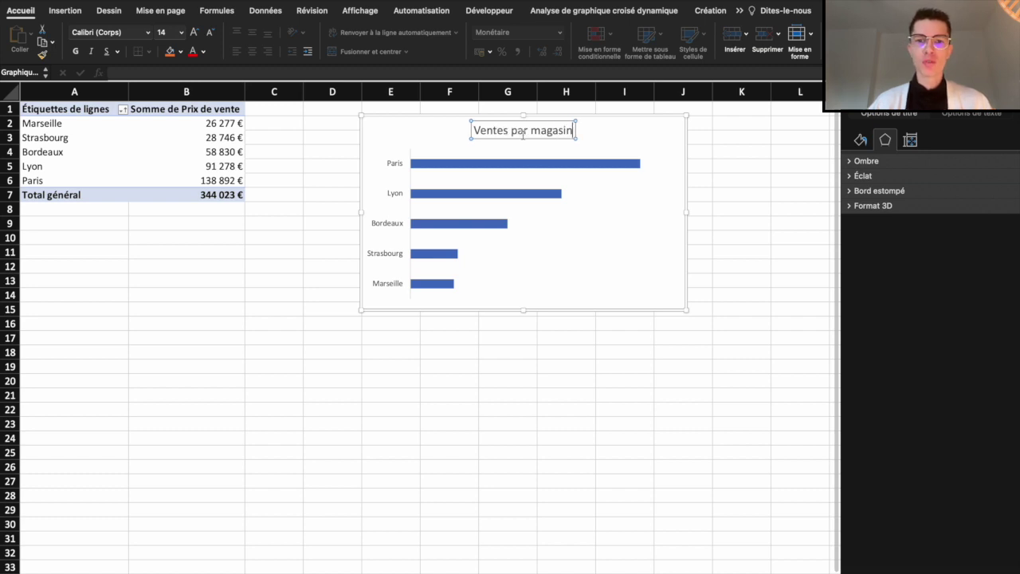
pyautogui.click(577, 189)
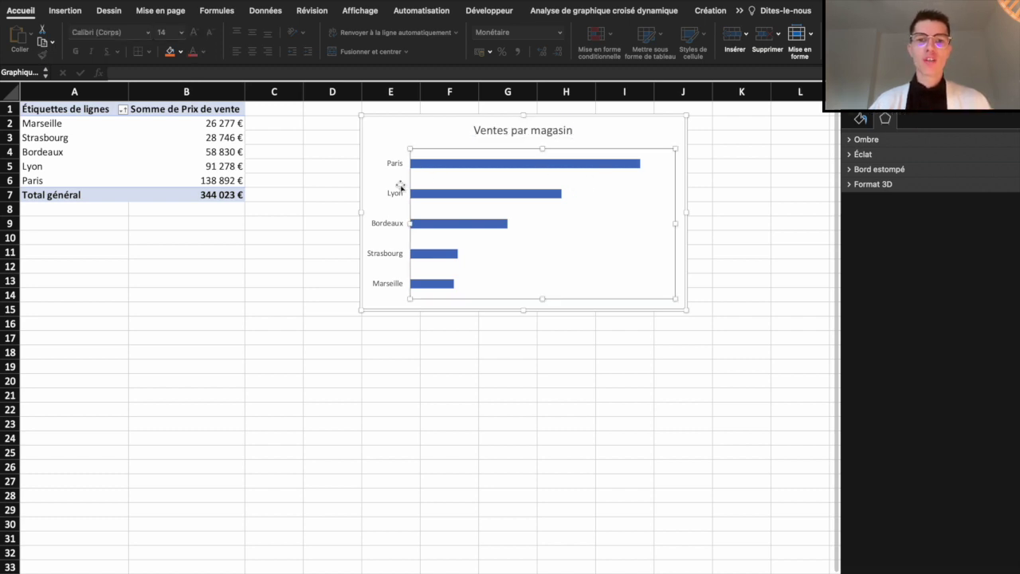
# - Add data labels to the bars of the store chart and move the chart closer to the pivot table
pyautogui.click(495, 163)
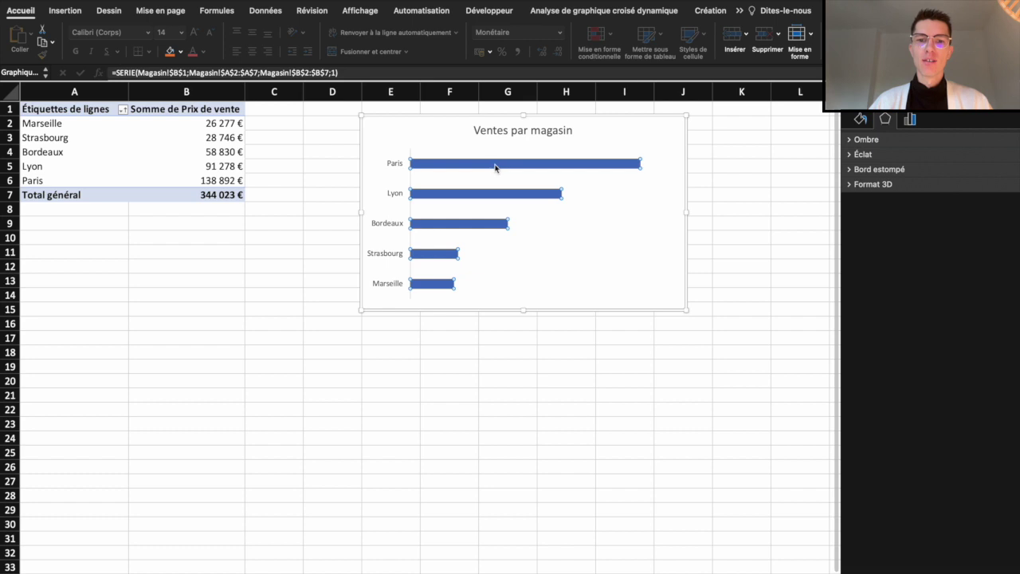
pyautogui.rightClick(495, 164)
pyautogui.click(579, 291)
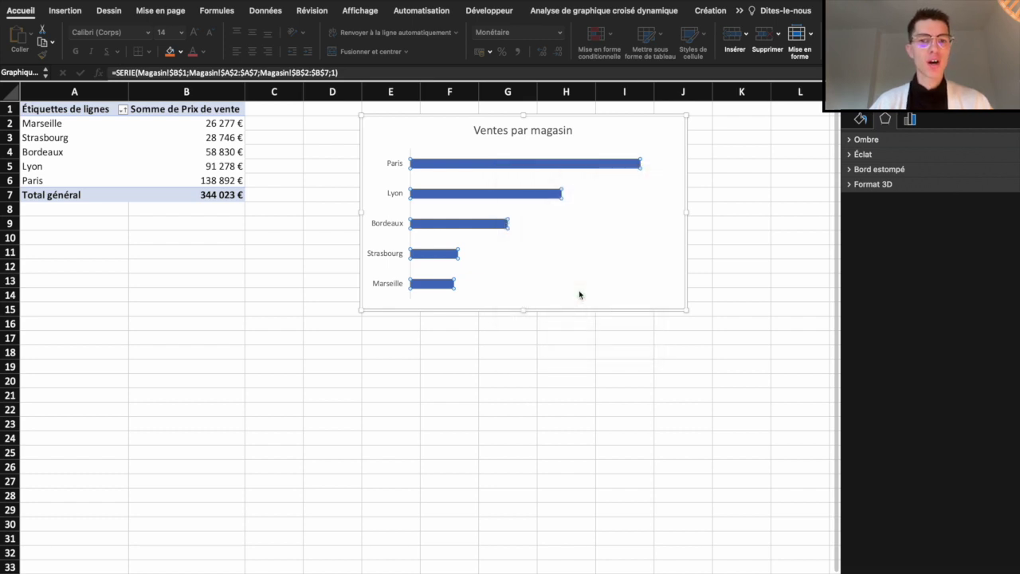
pyautogui.click(557, 285)
pyautogui.moveTo(382, 123); pyautogui.dragTo(321, 126)
# - Change the store chart's colours to the colourful palette that starts with green
pyautogui.click(709, 11)
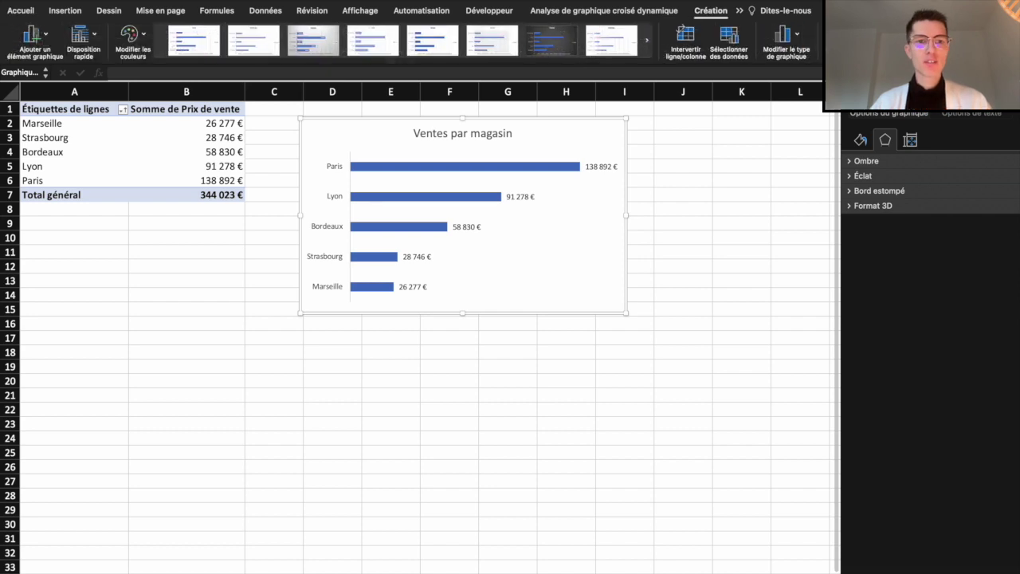
pyautogui.click(131, 34)
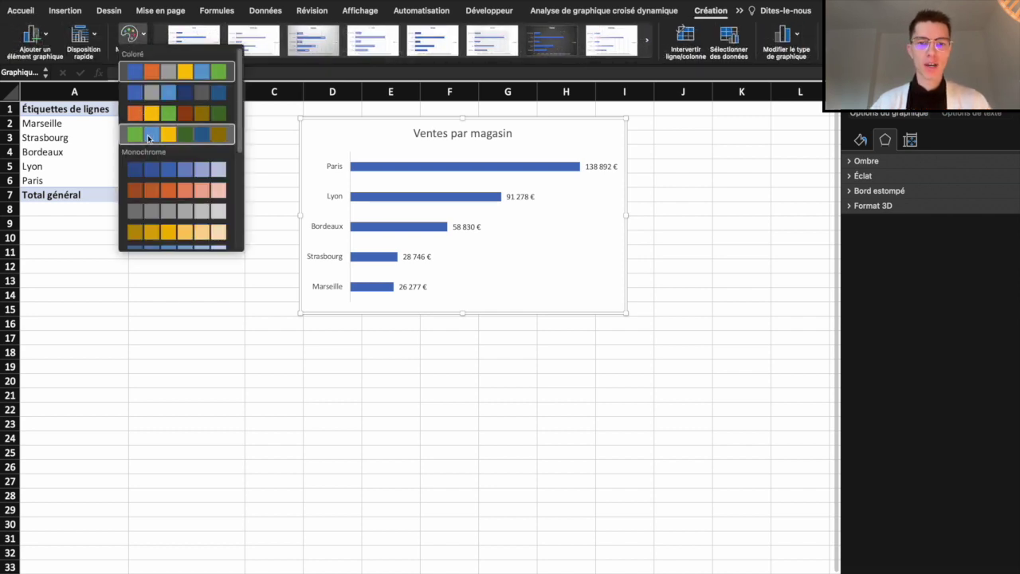
pyautogui.click(149, 136)
pyautogui.click(300, 319)
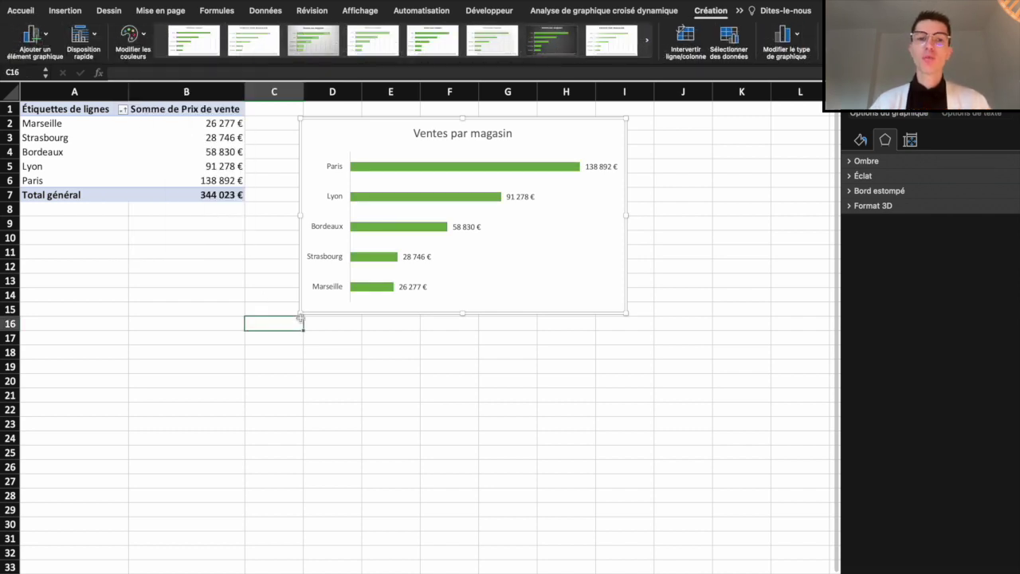
# - Enlarge the store chart outwards from its lower-left corner, down to about row 16
pyautogui.click(300, 315)
pyautogui.moveTo(300, 315); pyautogui.dragTo(281, 329)
pyautogui.click(273, 352)
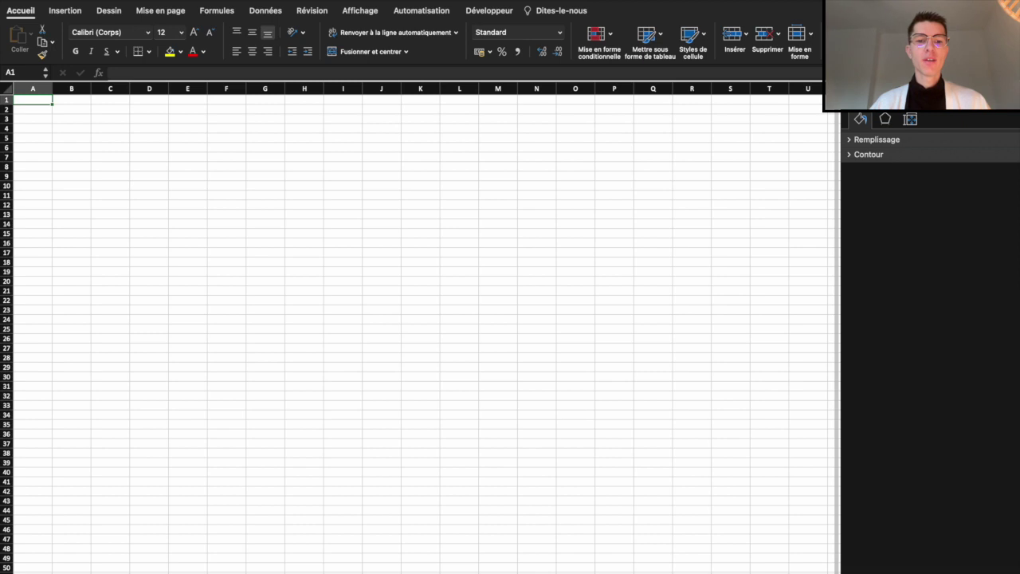
# - Rename the new blank worksheet meant for the dashboard
pyautogui.rightClick(252, 573)
pyautogui.click(273, 471)
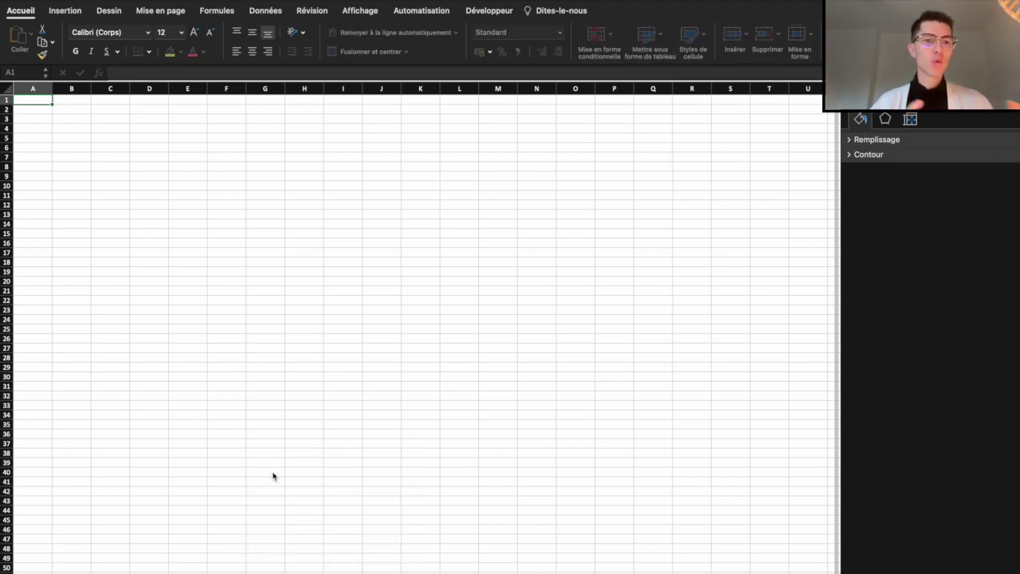
pyautogui.click(269, 300)
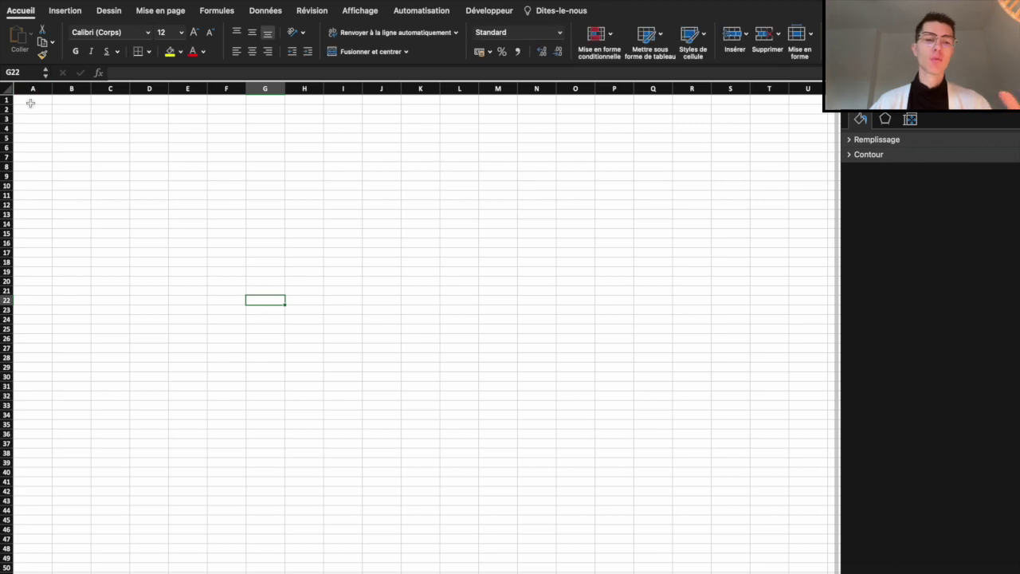
# - Copy the "Ventes par année" chart and paste it into the blank dashboard sheet at cell B18
pyautogui.scroll(3, 31, 103)
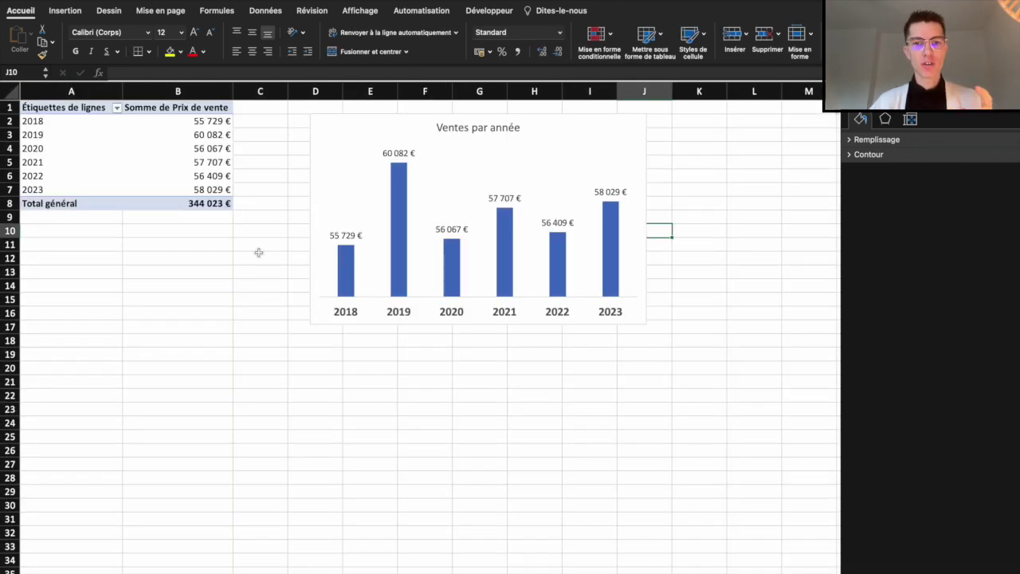
pyautogui.click(315, 120)
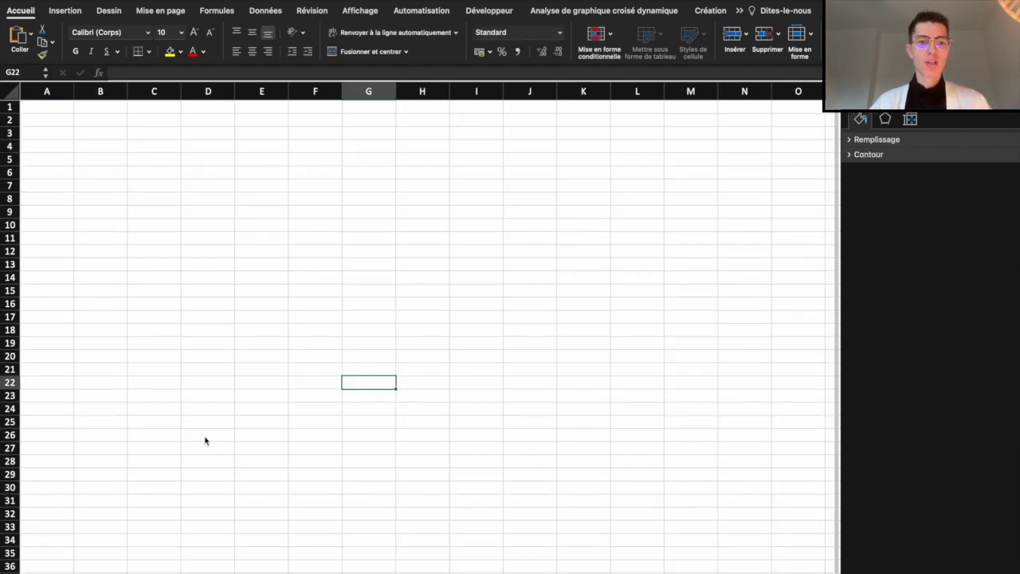
pyautogui.click(165, 420)
pyautogui.click(125, 327)
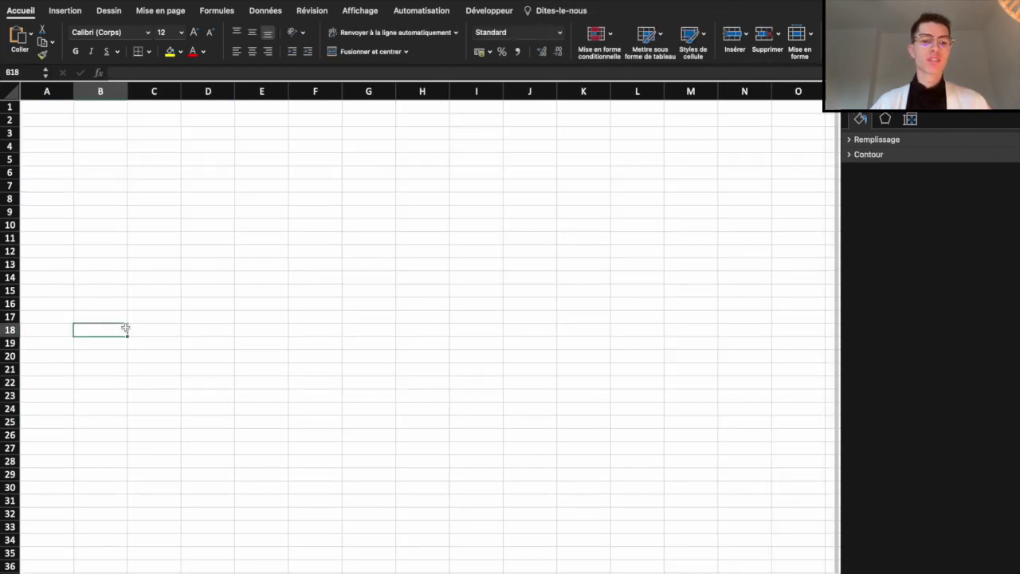
pyautogui.press('super+v')
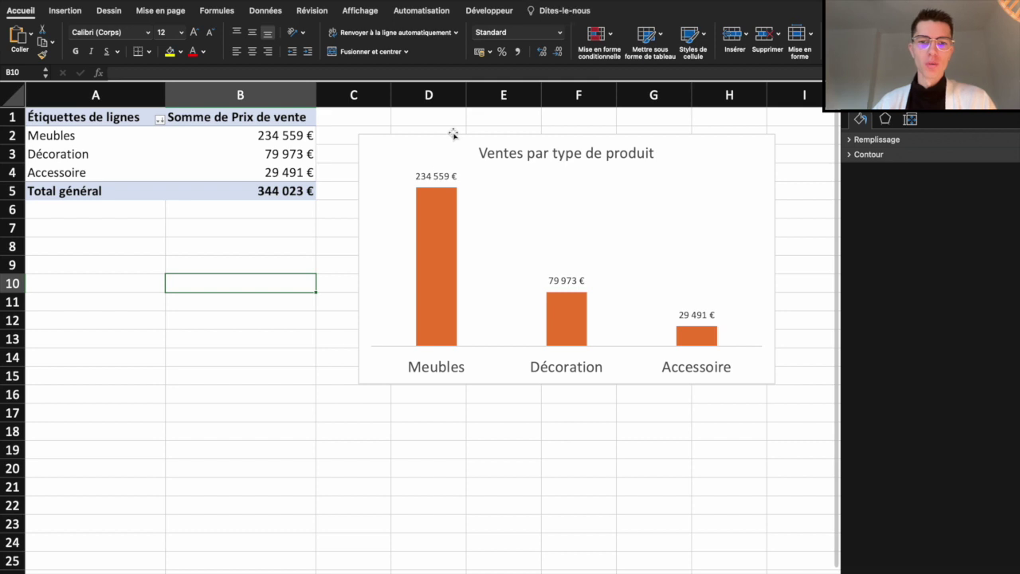
# - Copy the "Ventes par type de produit" chart and paste it into the dashboard sheet around cell D9
pyautogui.click(434, 141)
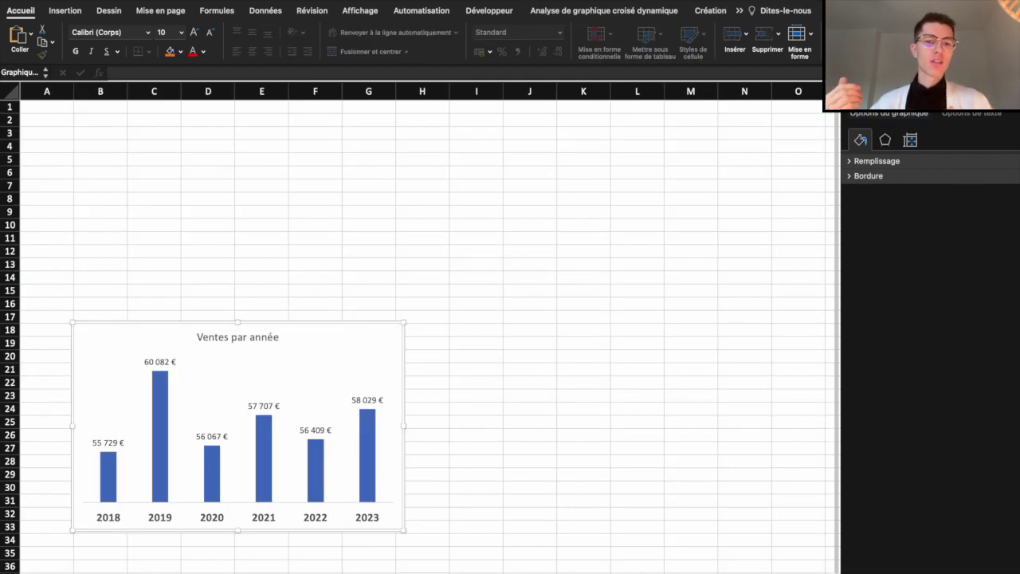
pyautogui.click(196, 207)
pyautogui.press('super+v')
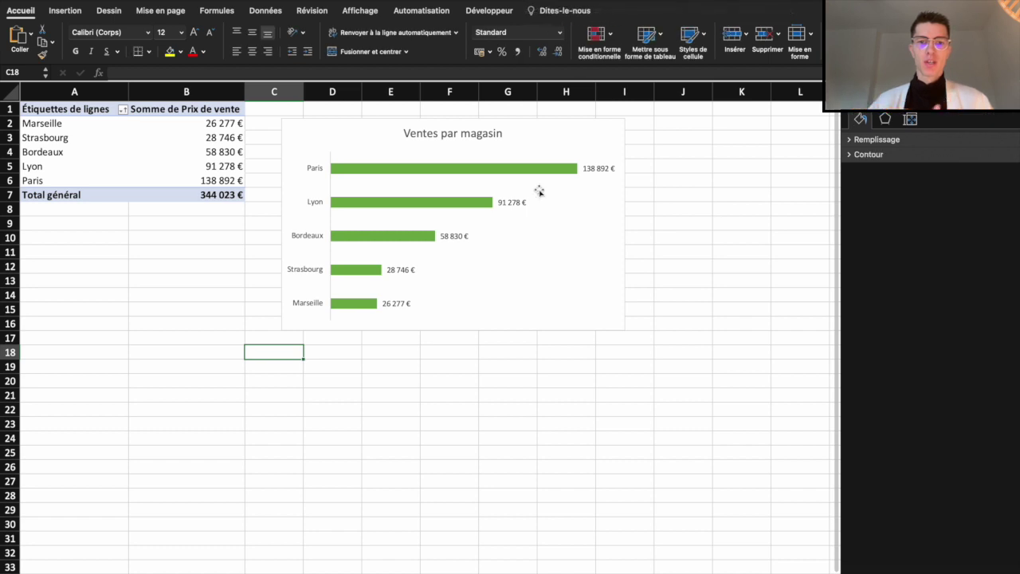
# - Copy the "Ventes par magasin" chart and paste it into the dashboard sheet at cell L12
pyautogui.click(593, 267)
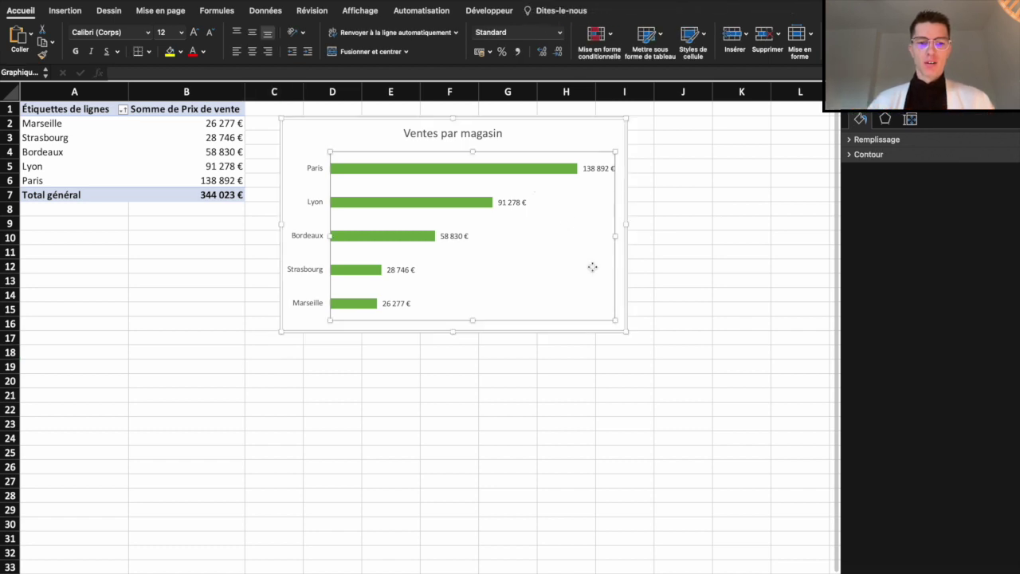
pyautogui.click(622, 290)
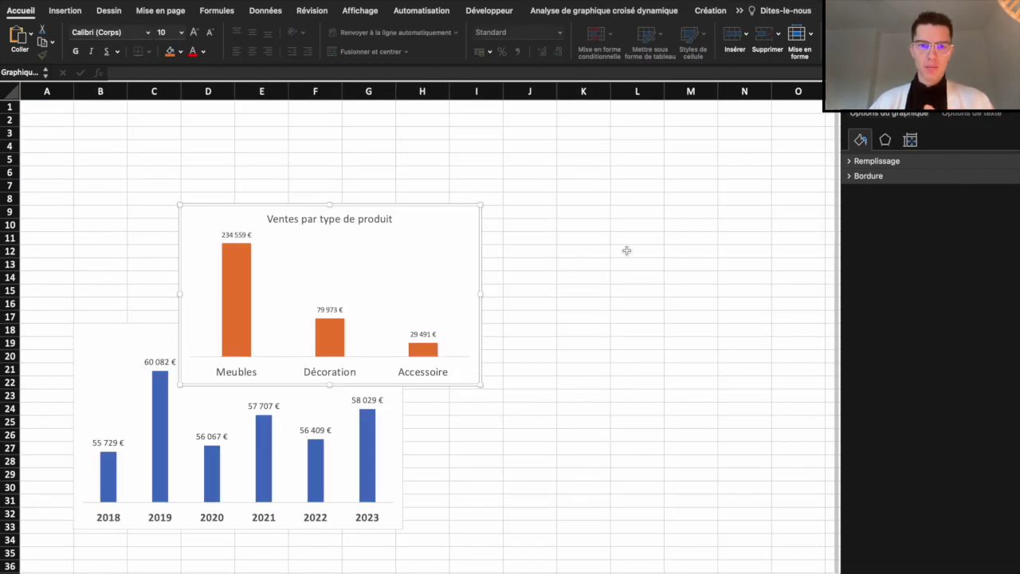
pyautogui.click(626, 251)
pyautogui.press('super+v')
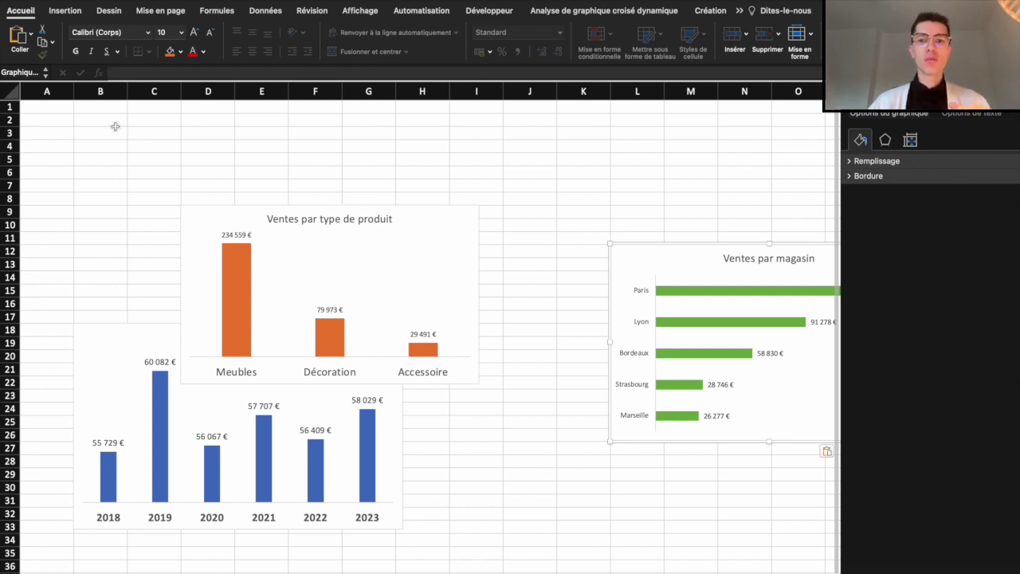
# - Merge and centre cells A1:N4 and enter the title "Tableau de bord des ventes"
pyautogui.moveTo(68, 108); pyautogui.dragTo(745, 148)
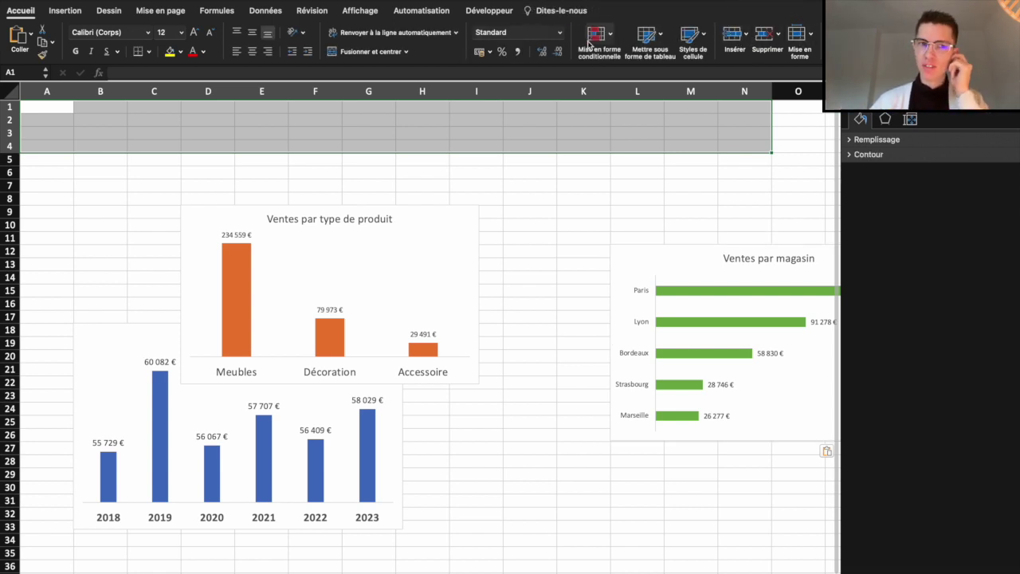
pyautogui.click(386, 53)
pyautogui.write('Ta')
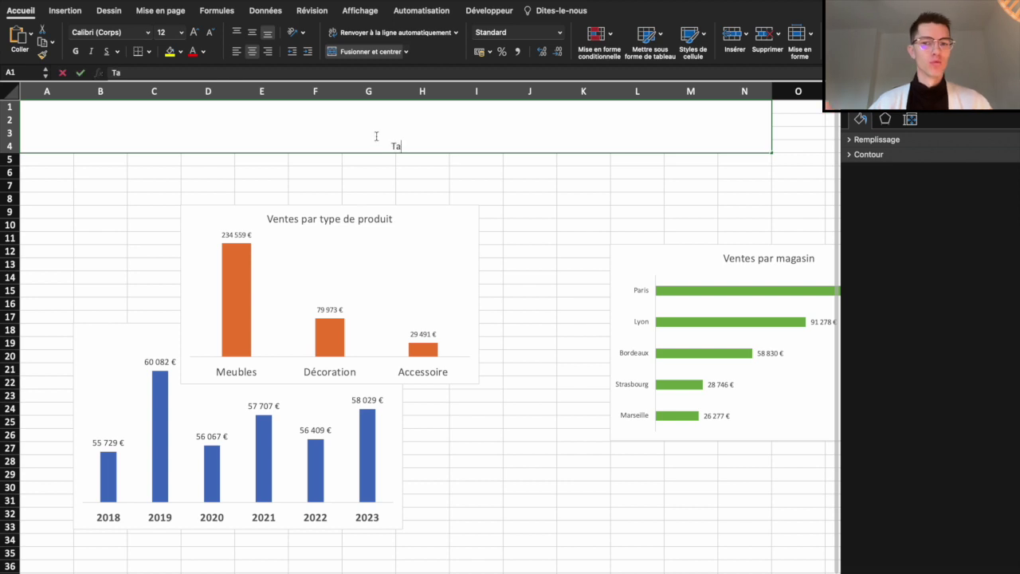
pyautogui.write('bleau de bor')
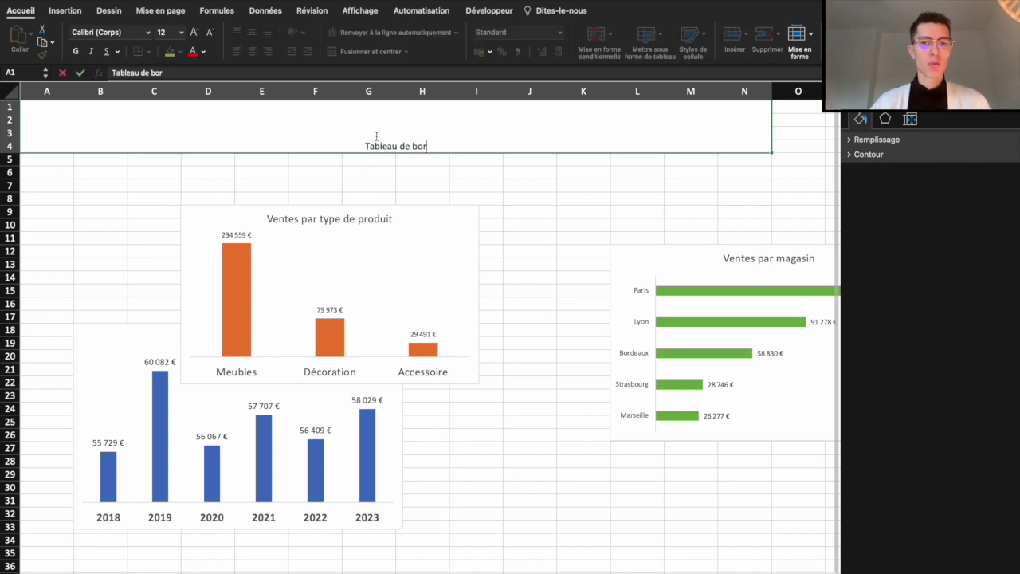
pyautogui.write('d des ventes')
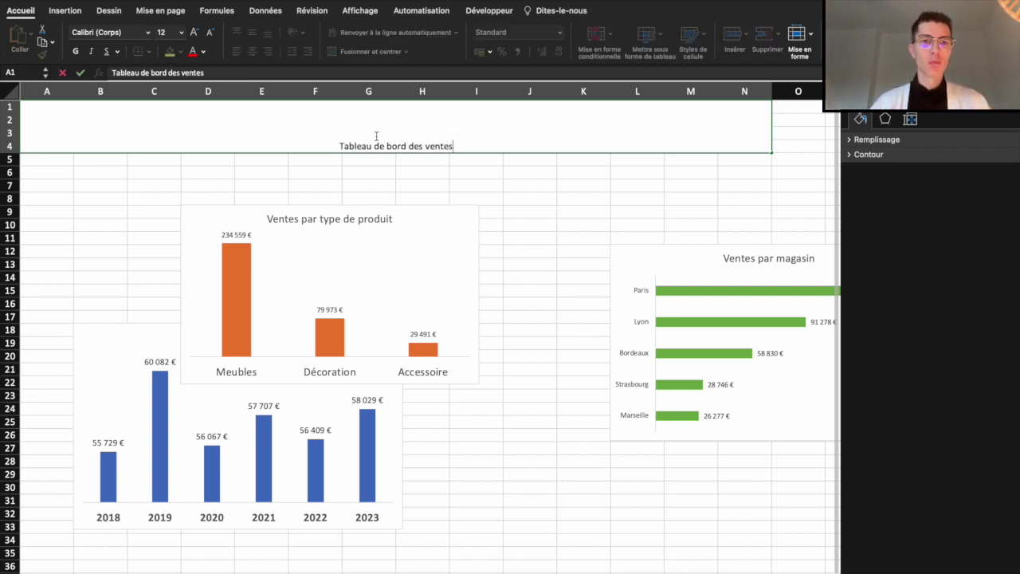
pyautogui.press('Return')
# - Centre the dashboard title vertically in its cell and make it bold at font size 36
pyautogui.click(385, 135)
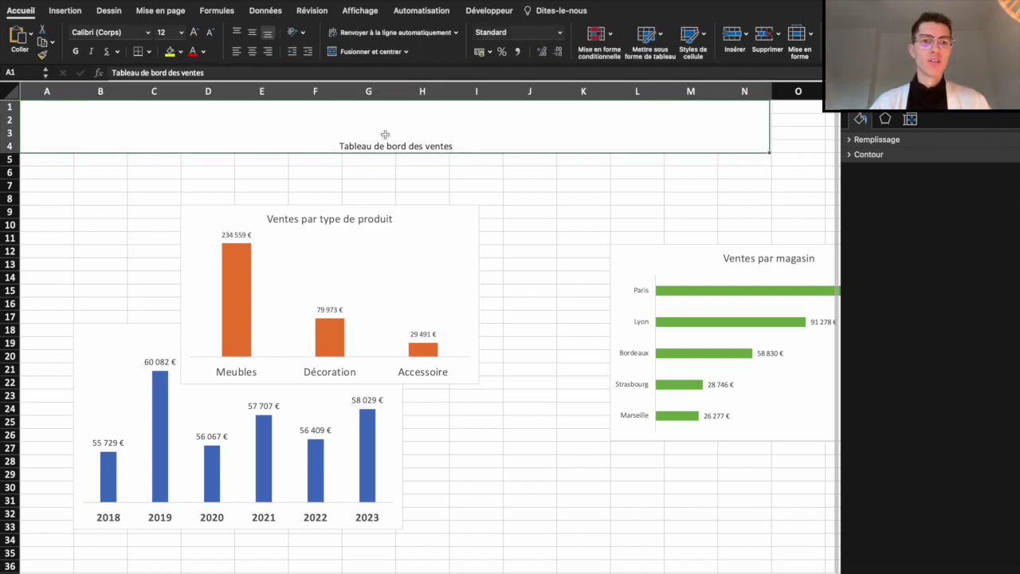
pyautogui.click(252, 32)
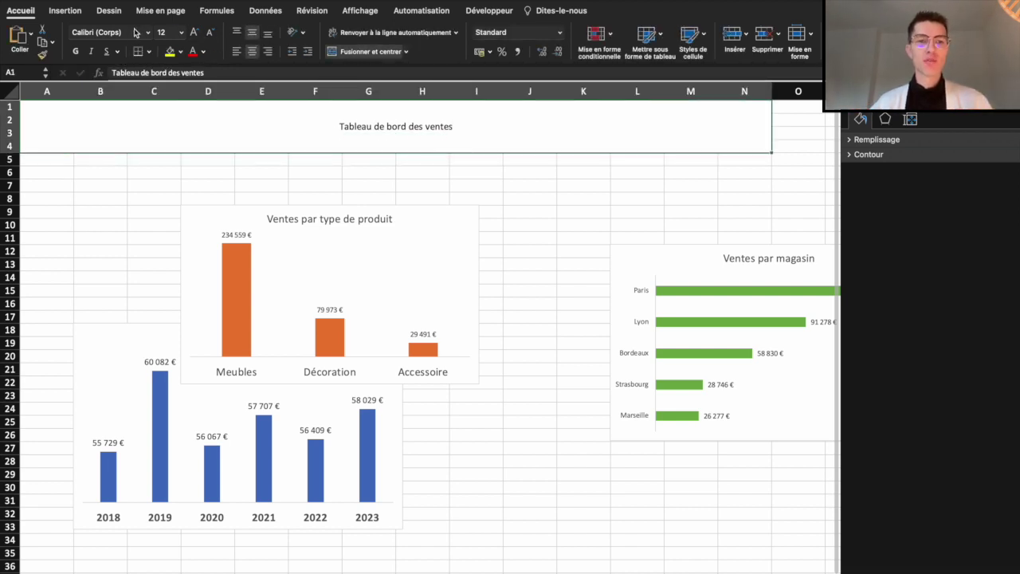
pyautogui.click(183, 33)
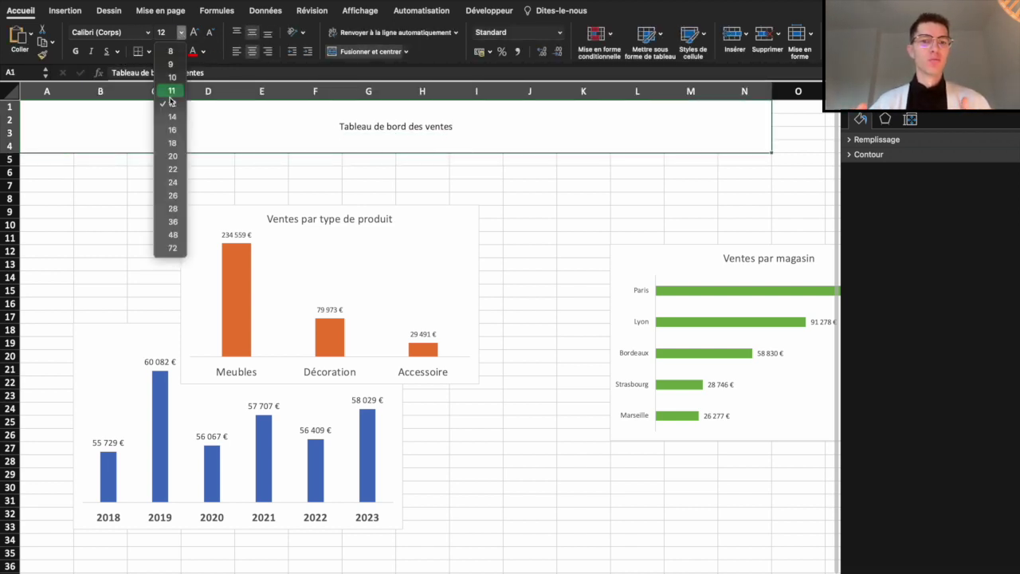
pyautogui.click(173, 190)
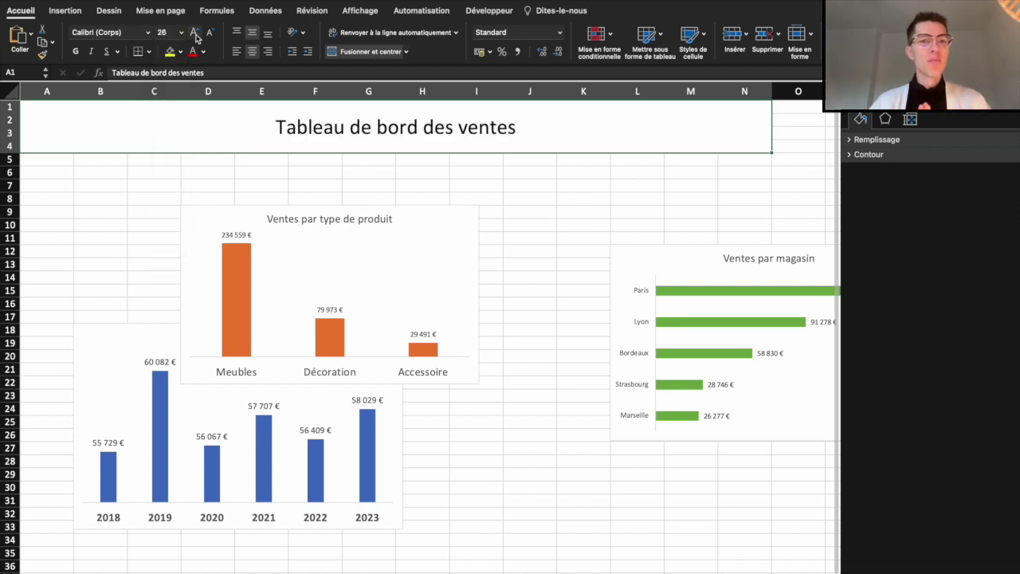
pyautogui.click(195, 33)
pyautogui.click(194, 33)
pyautogui.click(76, 51)
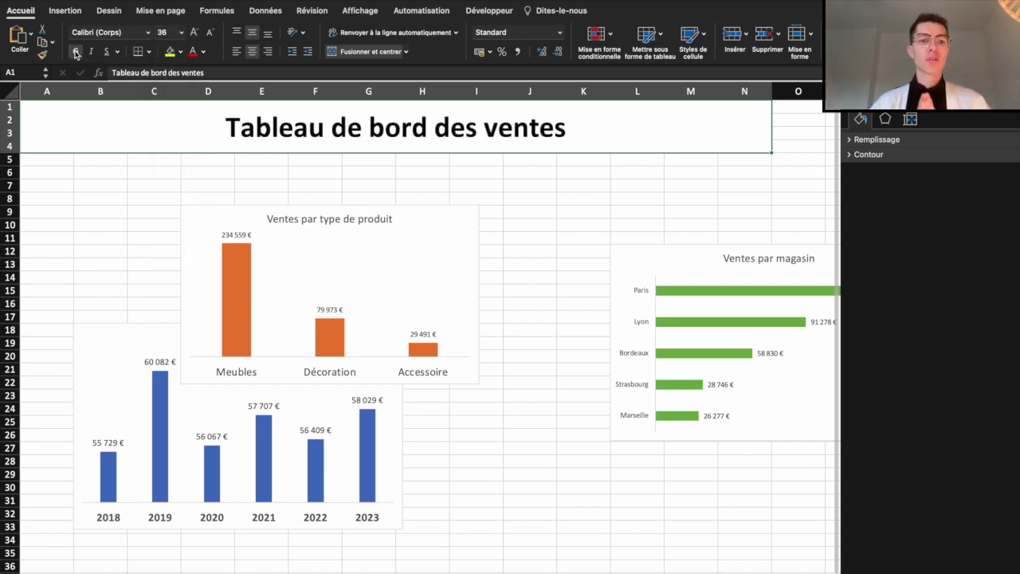
# - Fill all cells of the dashboard sheet with light grey and move the product type chart up beneath the title
pyautogui.click(245, 272)
pyautogui.click(123, 184)
pyautogui.click(10, 92)
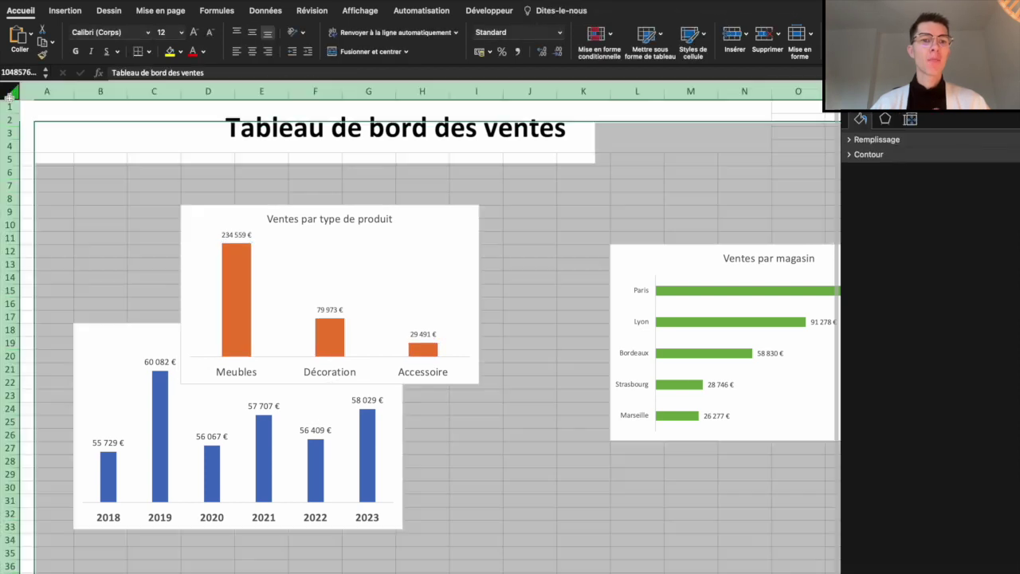
pyautogui.click(181, 52)
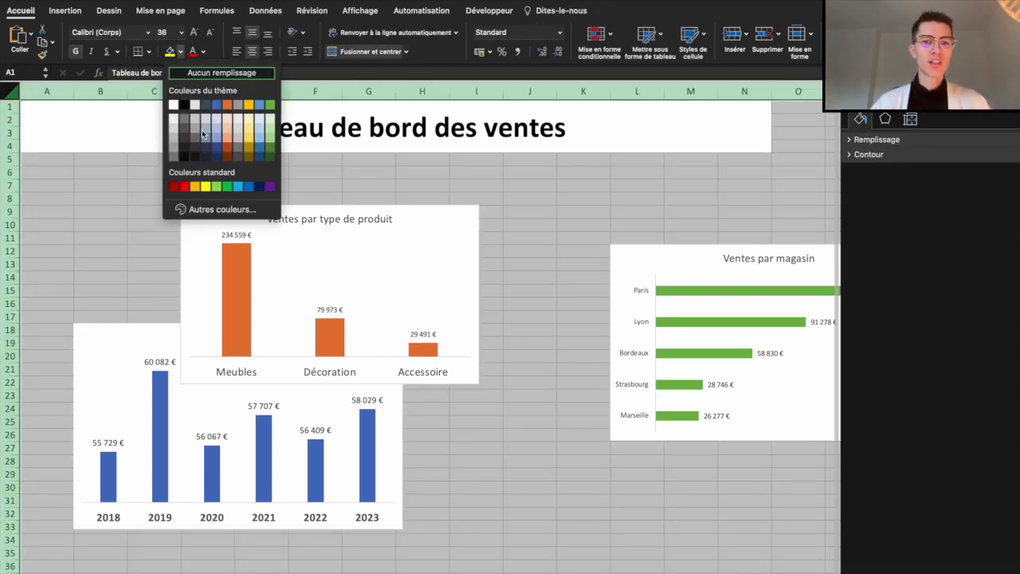
pyautogui.click(199, 124)
pyautogui.click(311, 169)
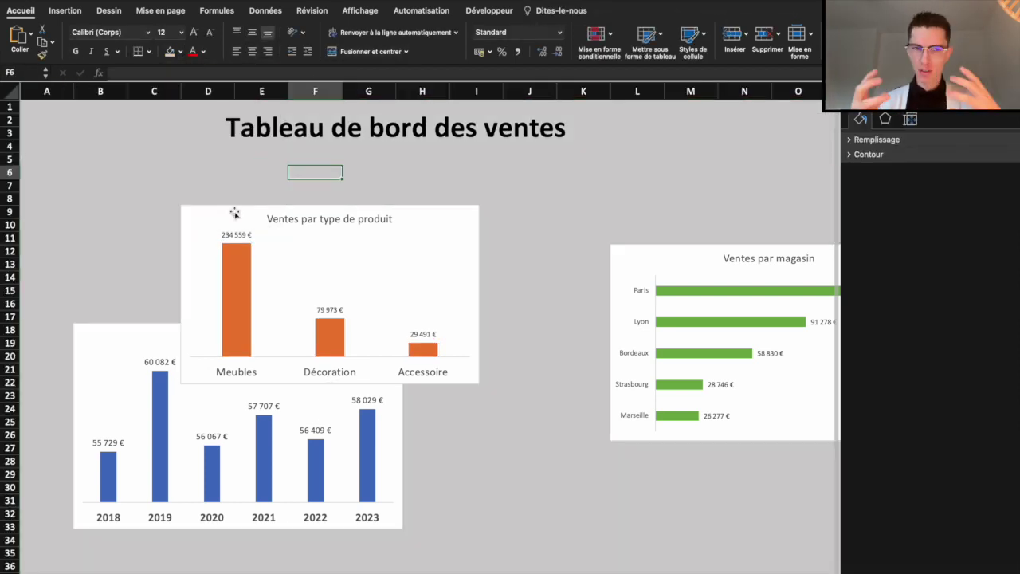
pyautogui.moveTo(202, 213); pyautogui.dragTo(146, 178)
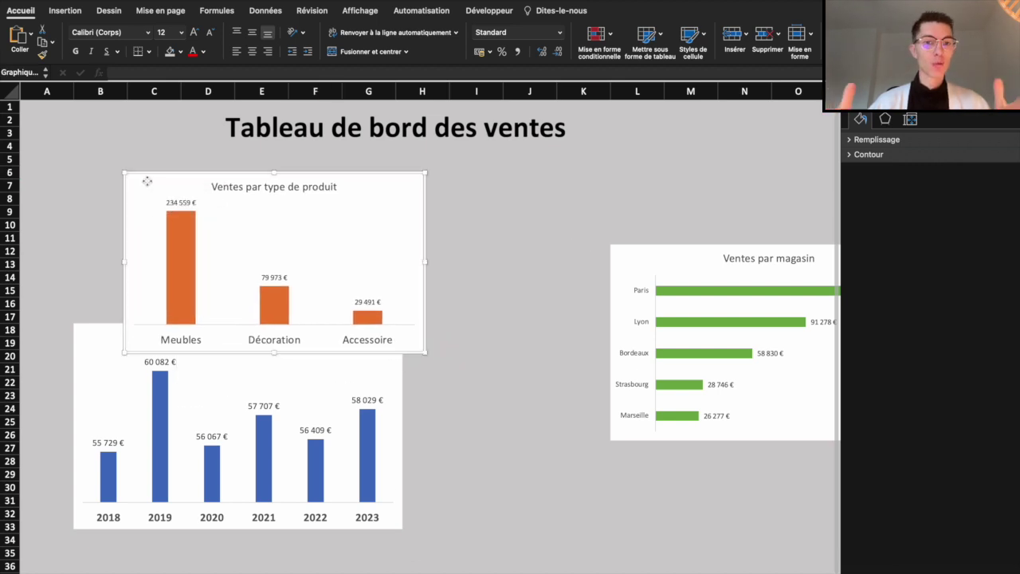
# - Add an outline border around the merged title block A1:N4
pyautogui.click(420, 130)
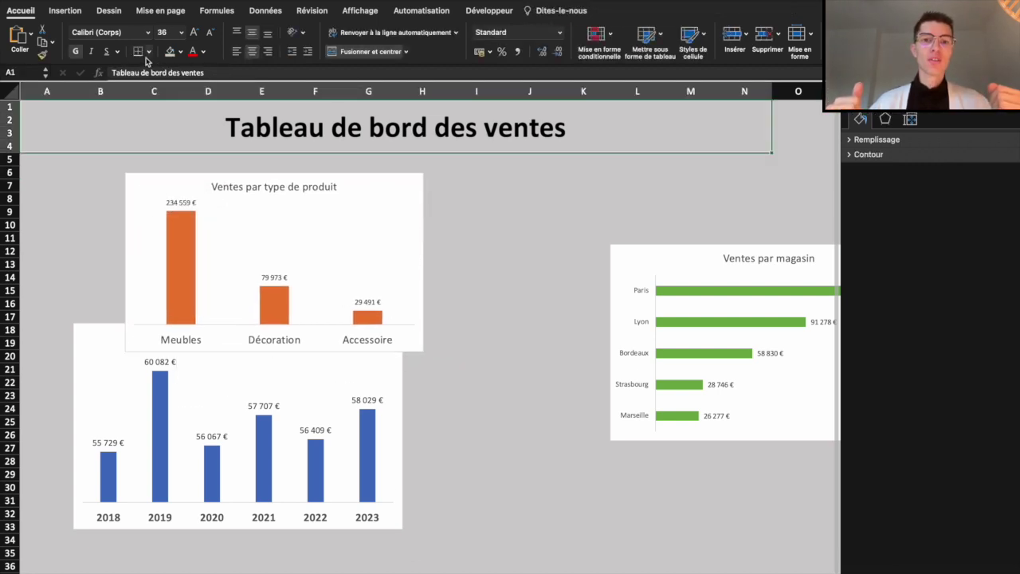
pyautogui.click(148, 51)
pyautogui.click(162, 188)
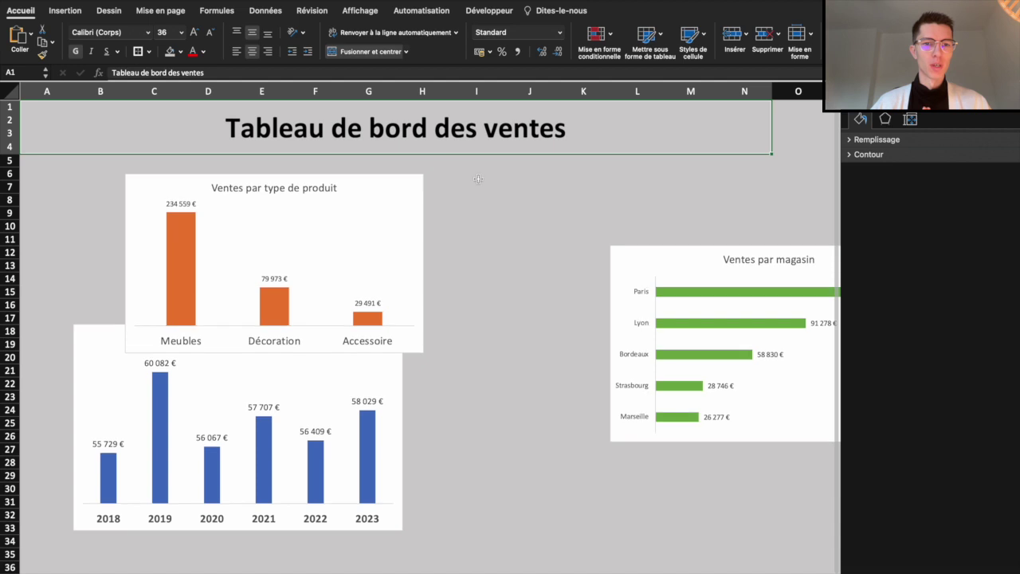
pyautogui.click(476, 173)
# - Position the product type chart and the store chart side by side beneath the dashboard title
pyautogui.moveTo(414, 189); pyautogui.dragTo(522, 184)
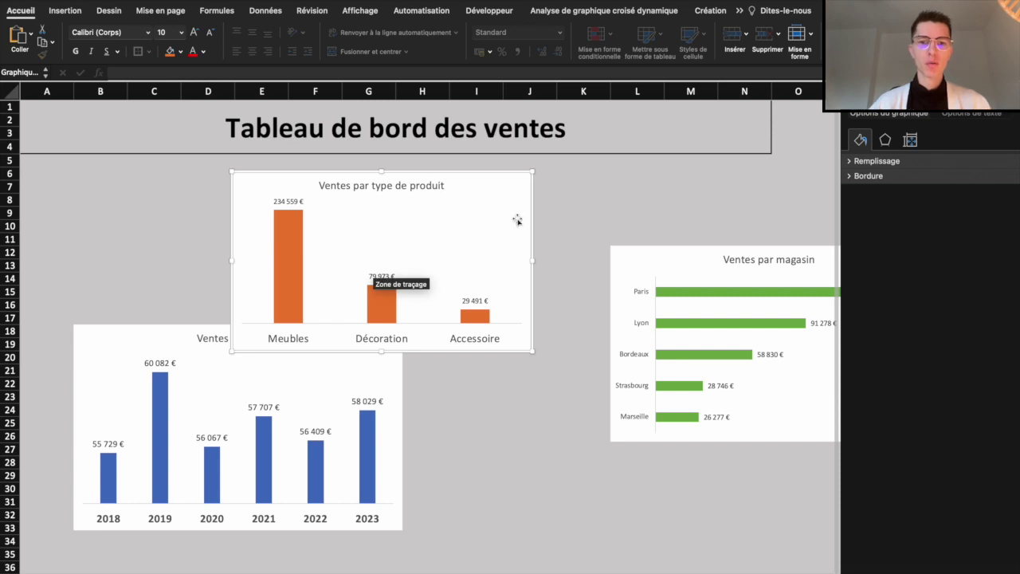
pyautogui.moveTo(655, 255); pyautogui.dragTo(572, 182)
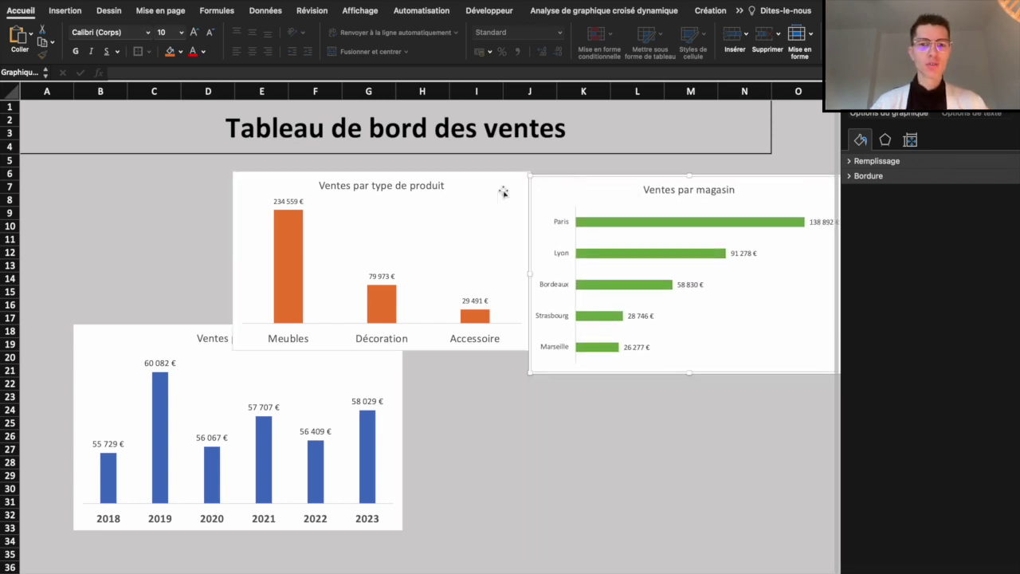